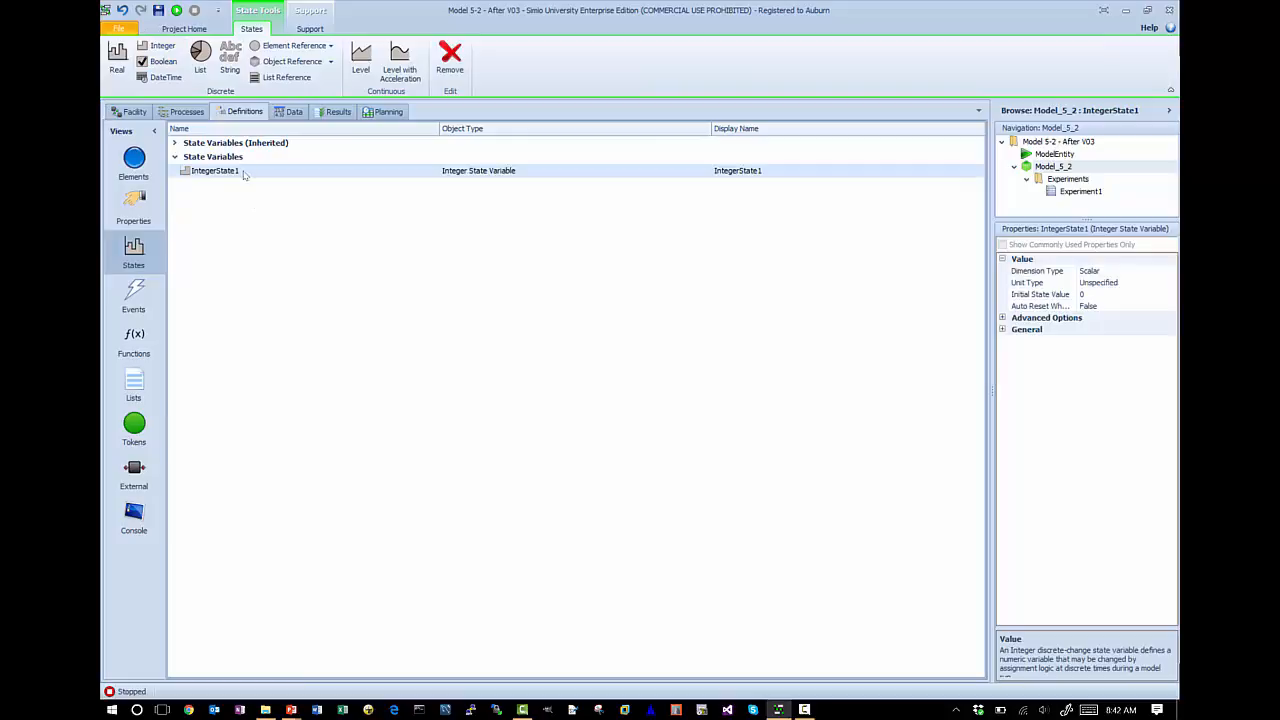
# - Rename the integer state variable as NIS
pyautogui.press('F2')
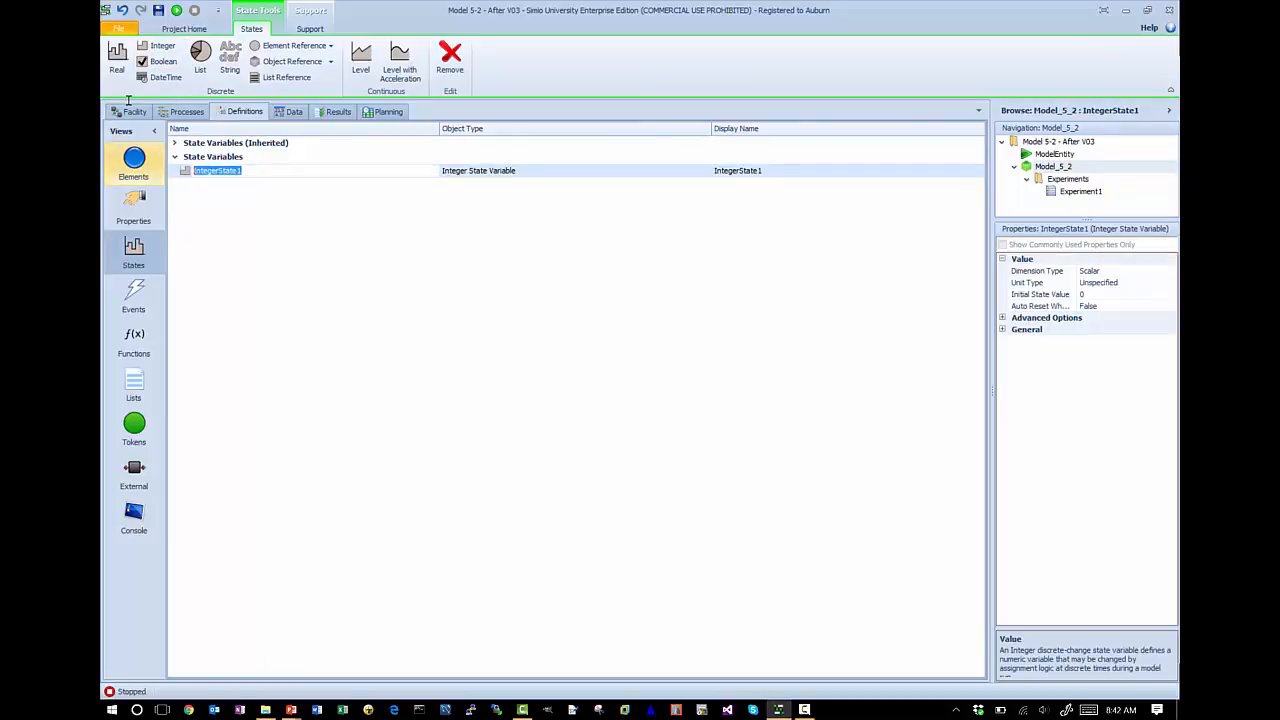
pyautogui.write('NIS')
pyautogui.press('Return')
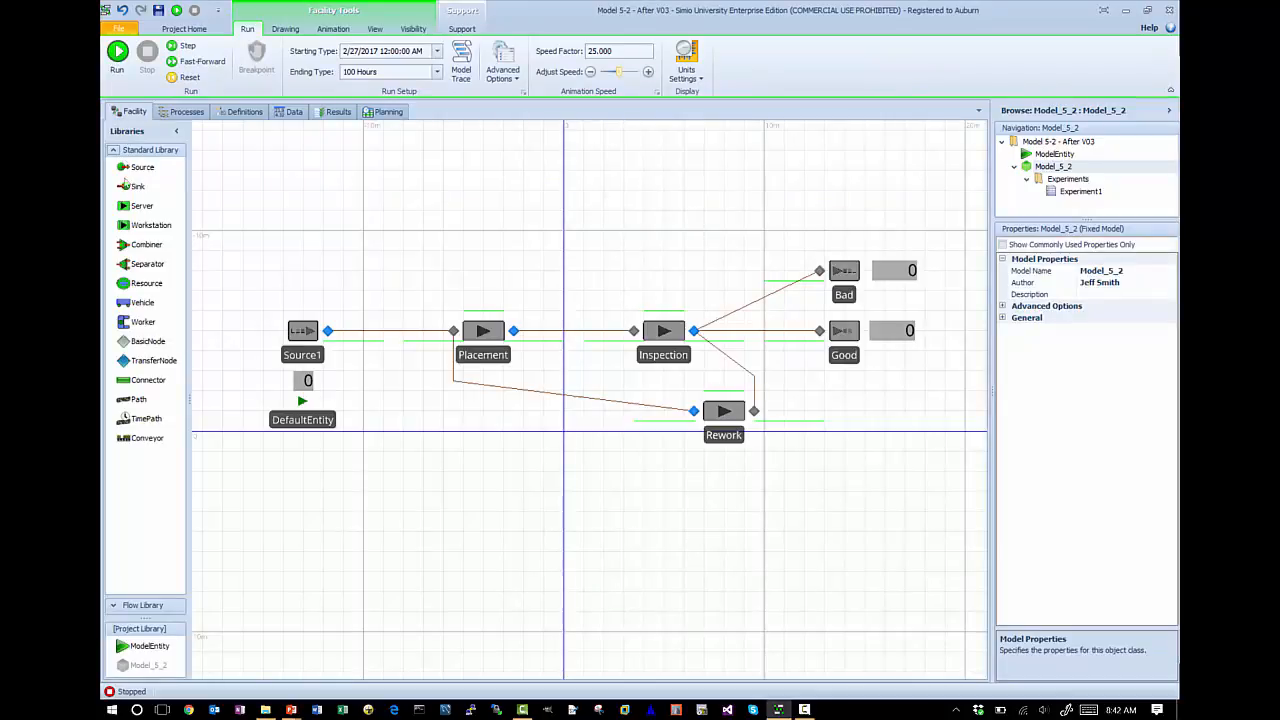
# - Run the facility model briefly to watch the entity flow, and stop the run
pyautogui.click(117, 51)
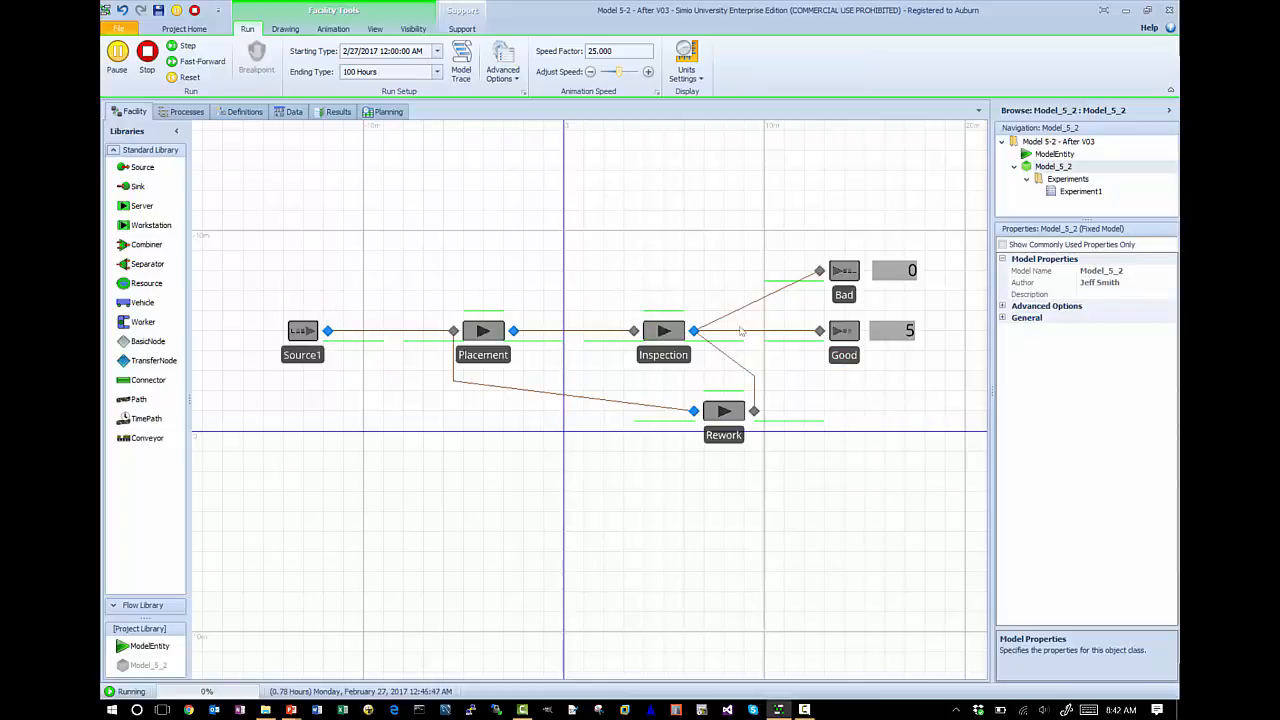
pyautogui.click(147, 55)
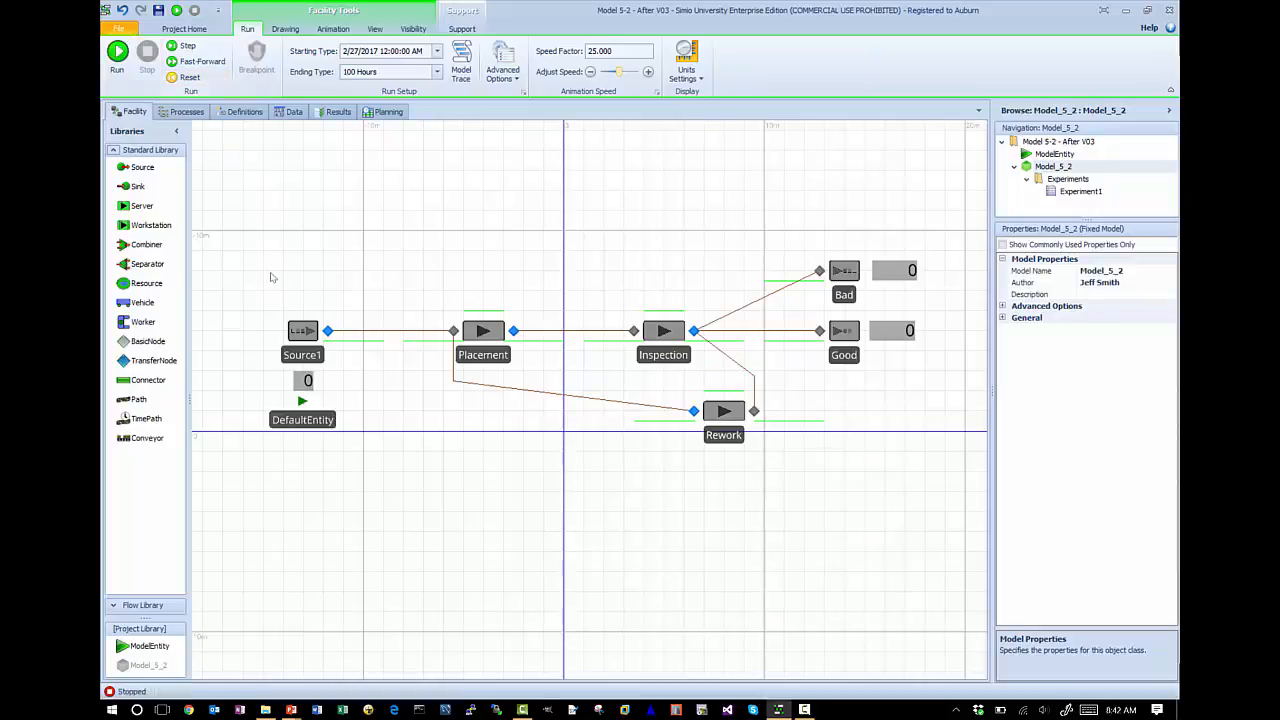
# - Add a second Before Exiting state assignment to Source1, with NIS as its state variable
pyautogui.click(300, 349)
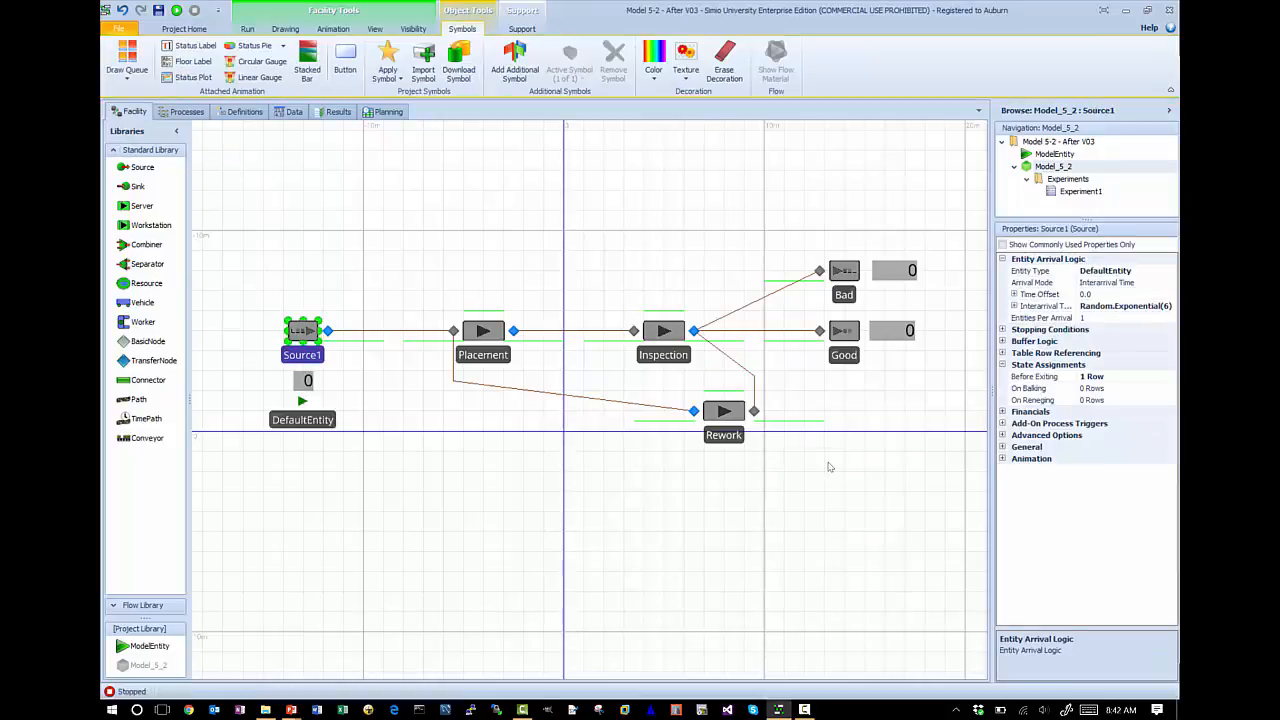
pyautogui.click(1100, 377)
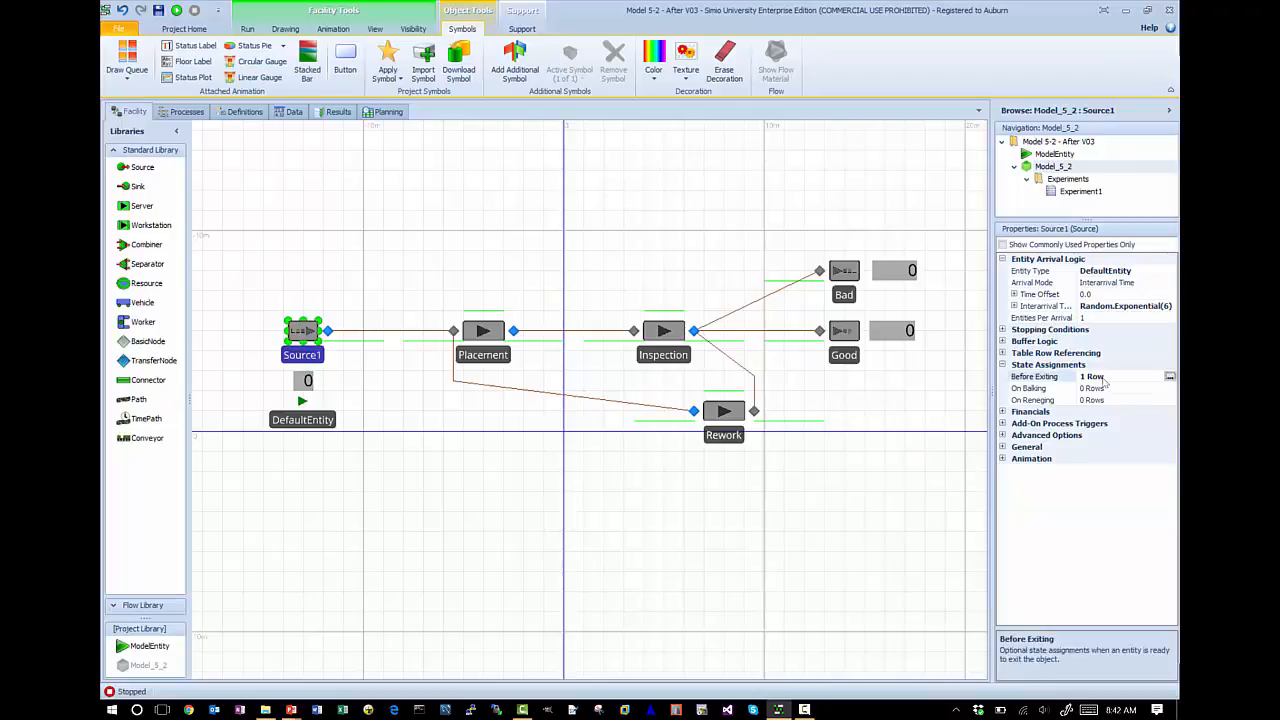
pyautogui.click(1169, 376)
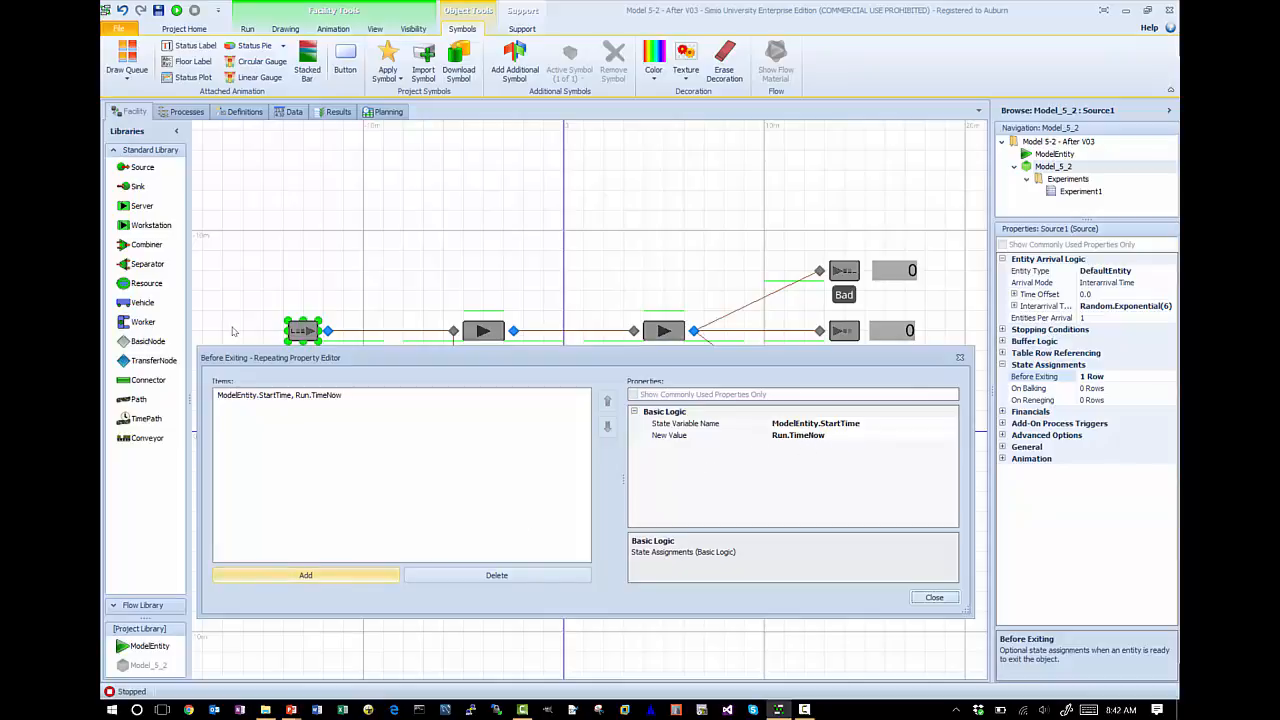
pyautogui.click(334, 574)
pyautogui.click(849, 425)
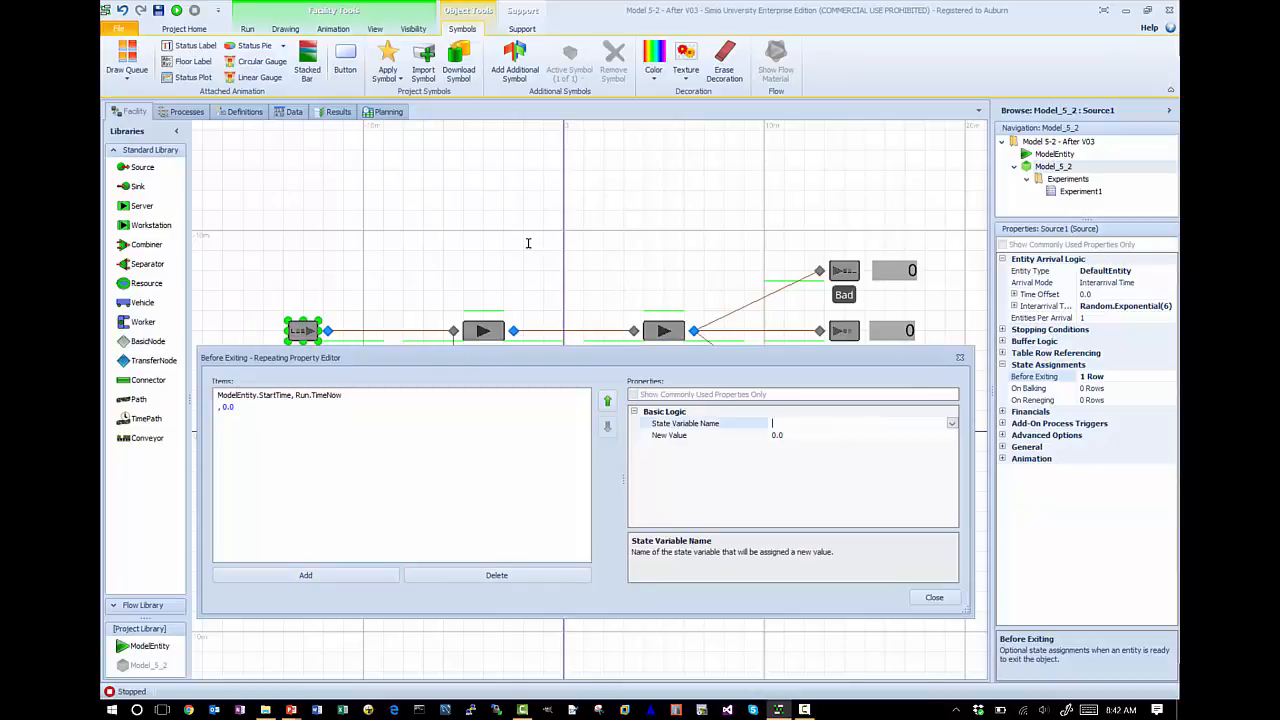
pyautogui.write('NIS')
pyautogui.press('Return')
# - Set the new value of Source1's NIS assignment to NIS+1 and close the assignment editor
pyautogui.click(805, 437)
pyautogui.moveTo(699, 459); pyautogui.dragTo(438, 262)
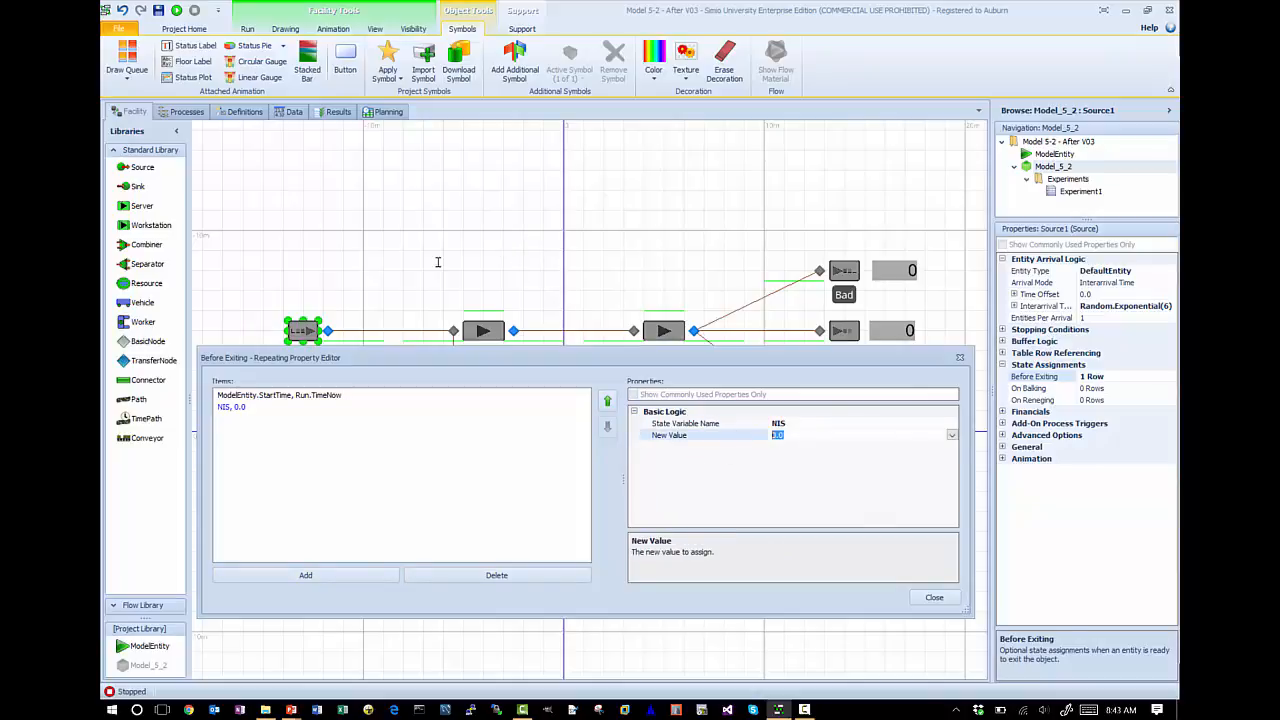
pyautogui.write('NIS+1')
pyautogui.press('Return')
pyautogui.click(934, 598)
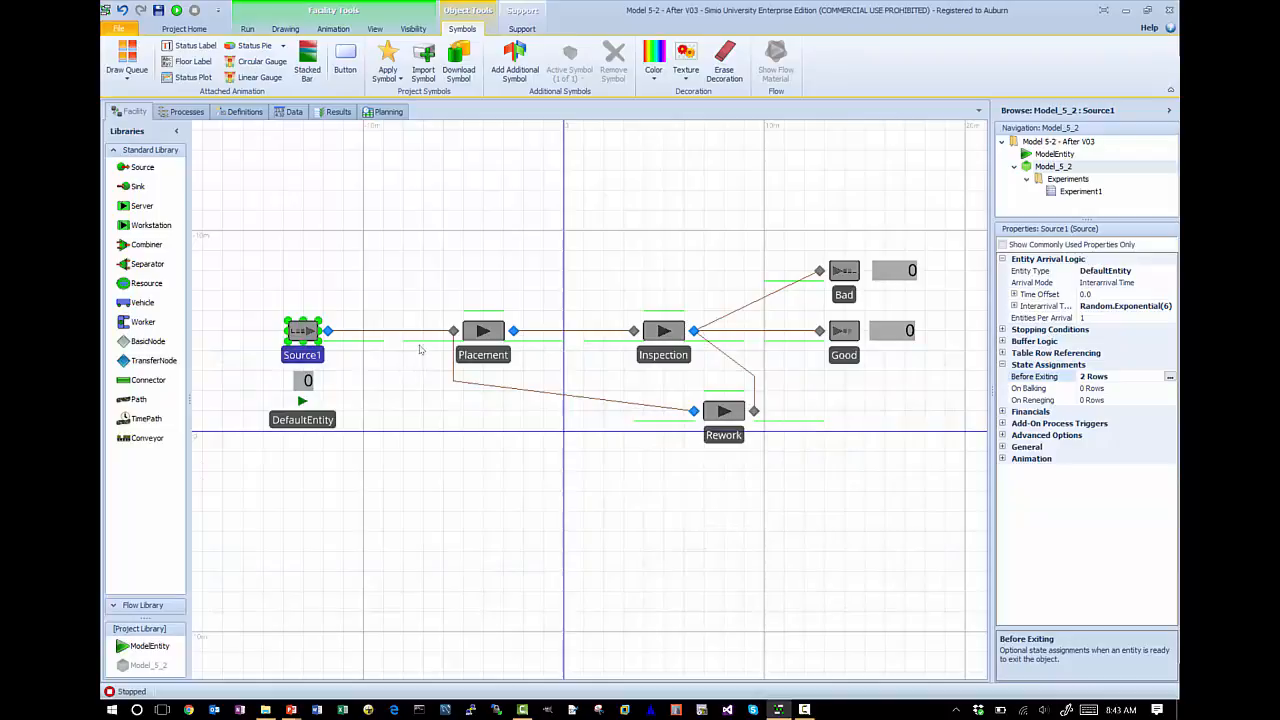
# - Draw a status label in the empty area below the Placement server and widen it to the right
pyautogui.click(286, 152)
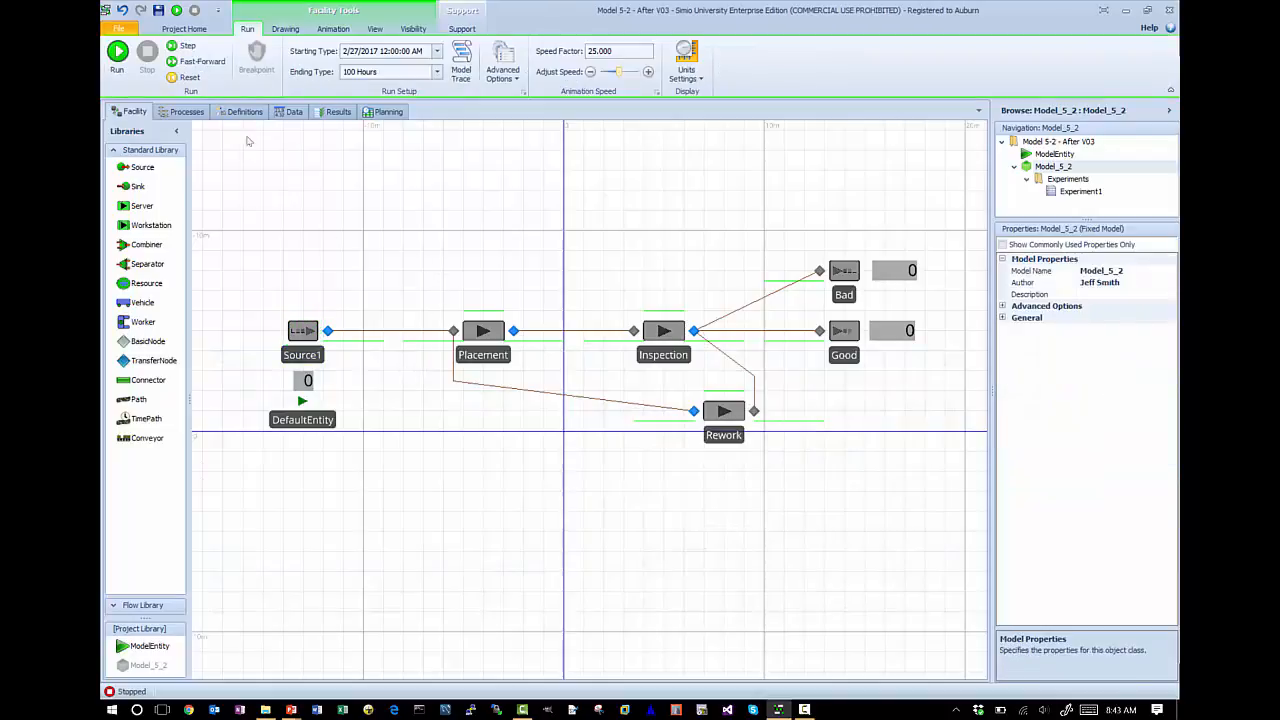
pyautogui.click(333, 28)
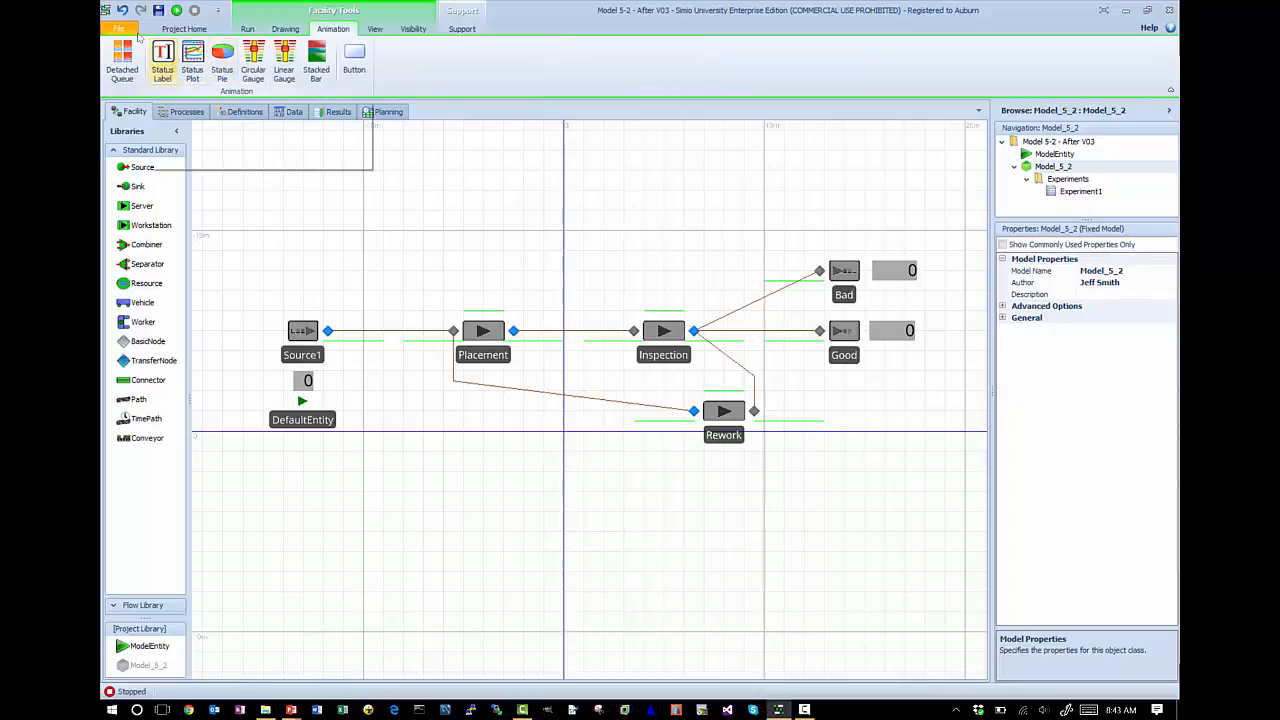
pyautogui.click(163, 62)
pyautogui.moveTo(397, 424); pyautogui.dragTo(443, 462)
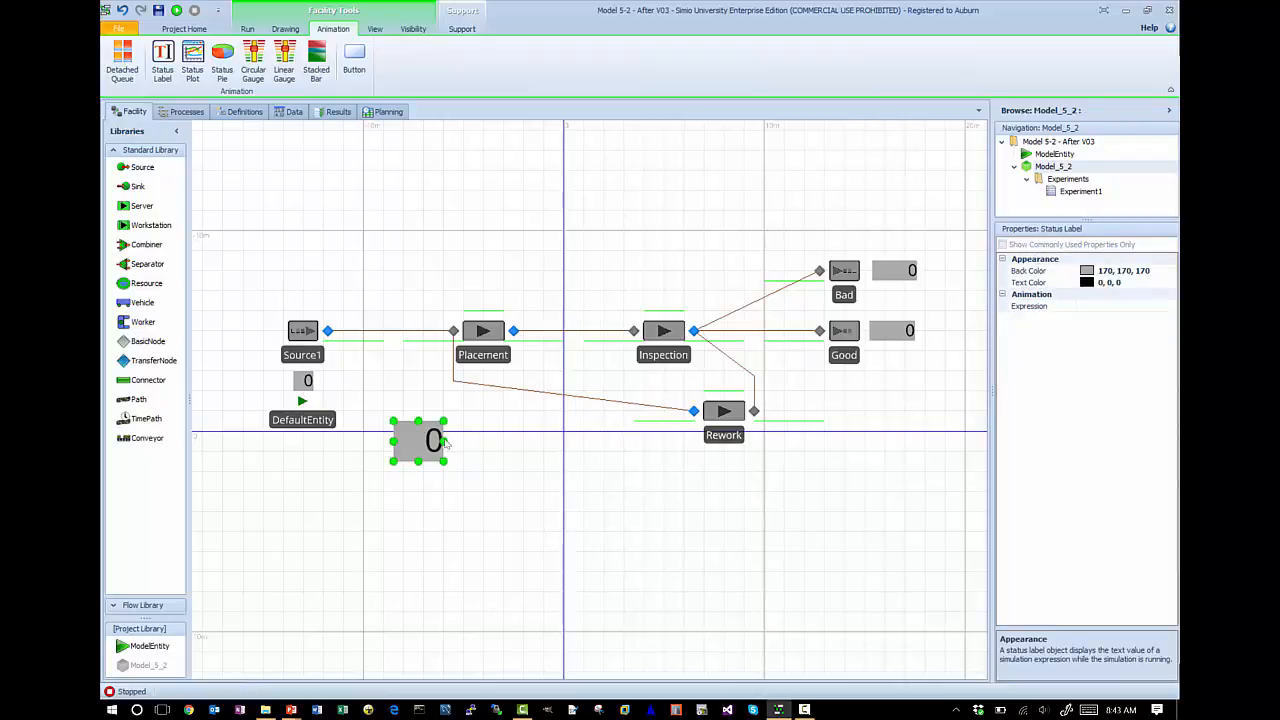
pyautogui.moveTo(438, 440); pyautogui.dragTo(484, 440)
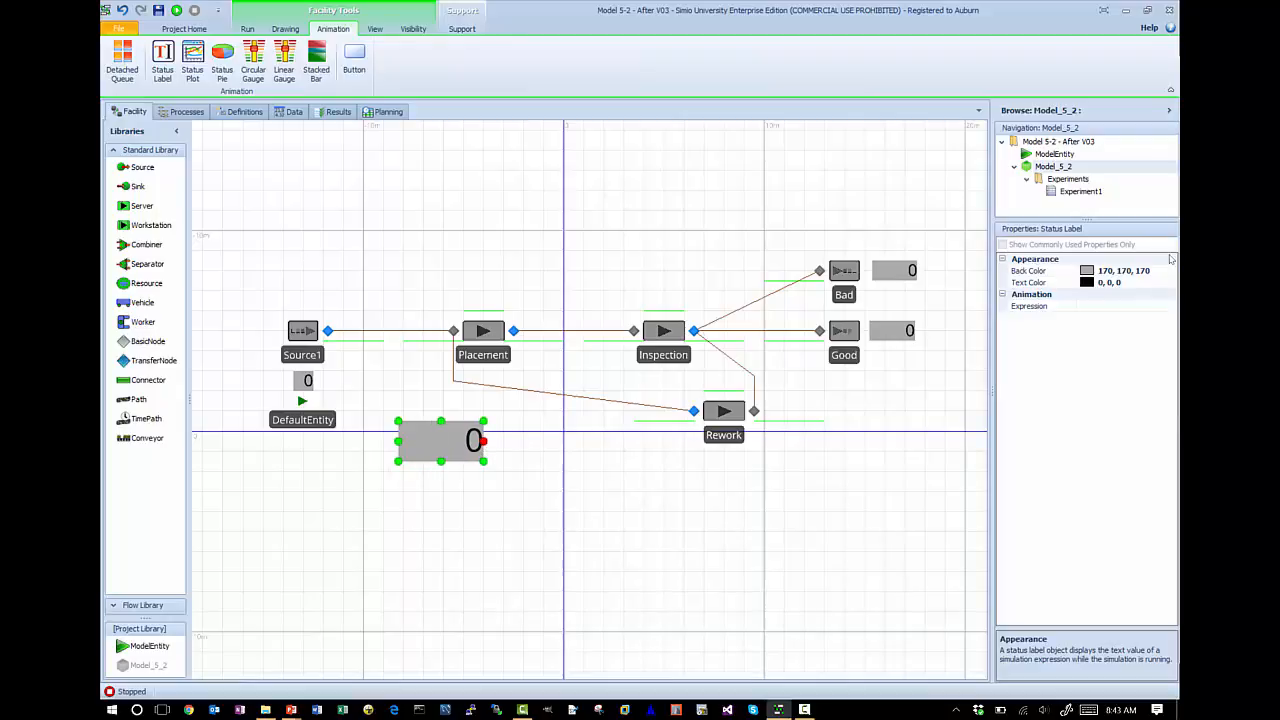
# - Set the new status label's expression to NIS
pyautogui.click(1126, 305)
pyautogui.write('NIS')
pyautogui.press('Return')
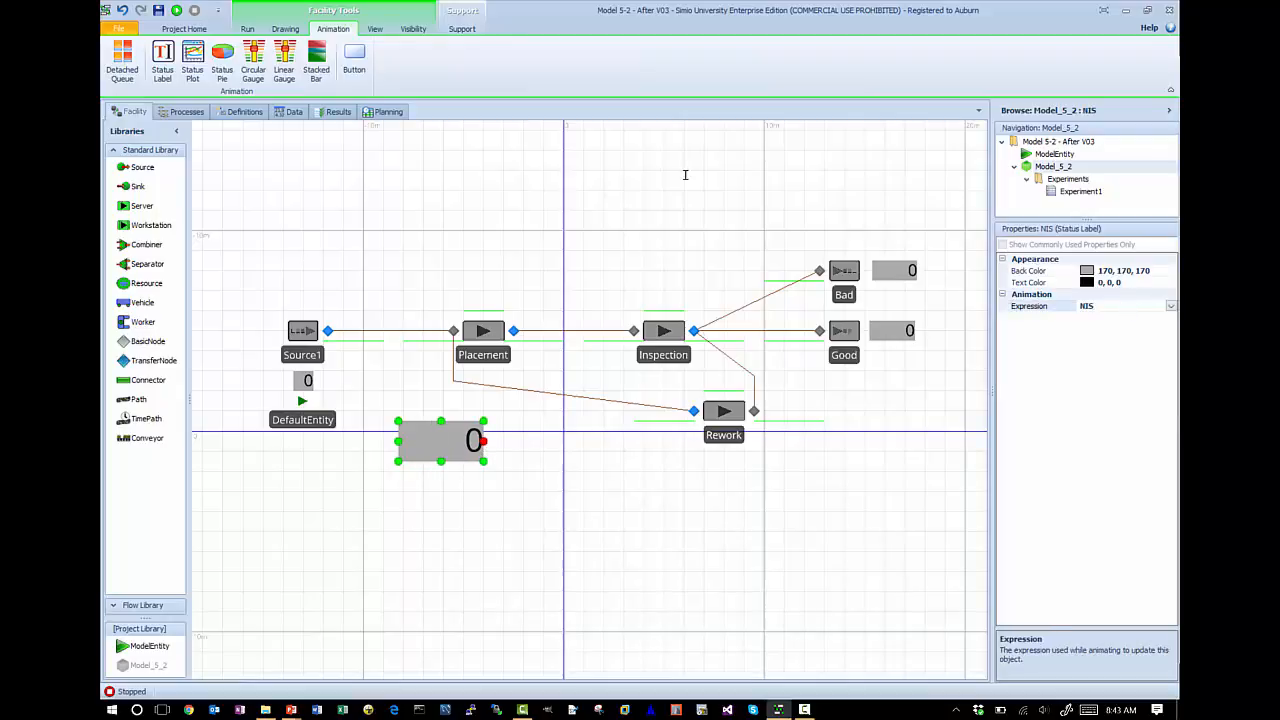
# - Run the model to the end of its 100 hours to check the NIS label, and stop the run
pyautogui.click(176, 10)
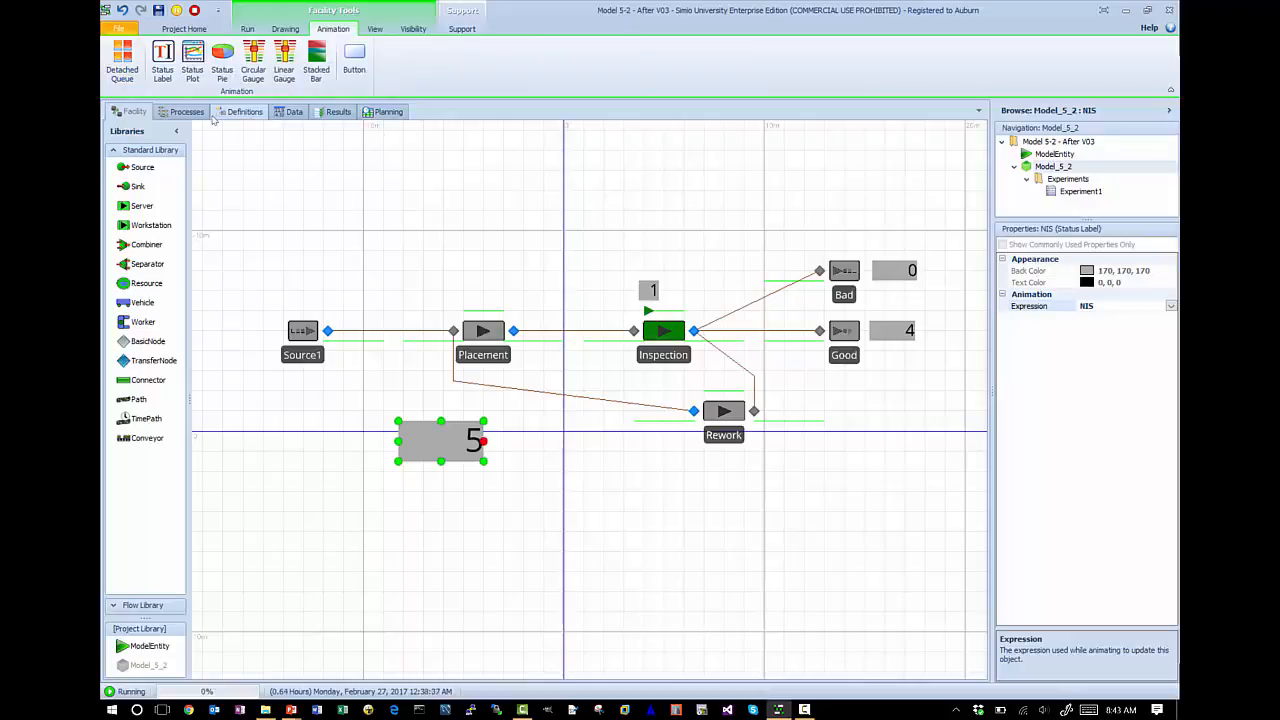
pyautogui.click(245, 28)
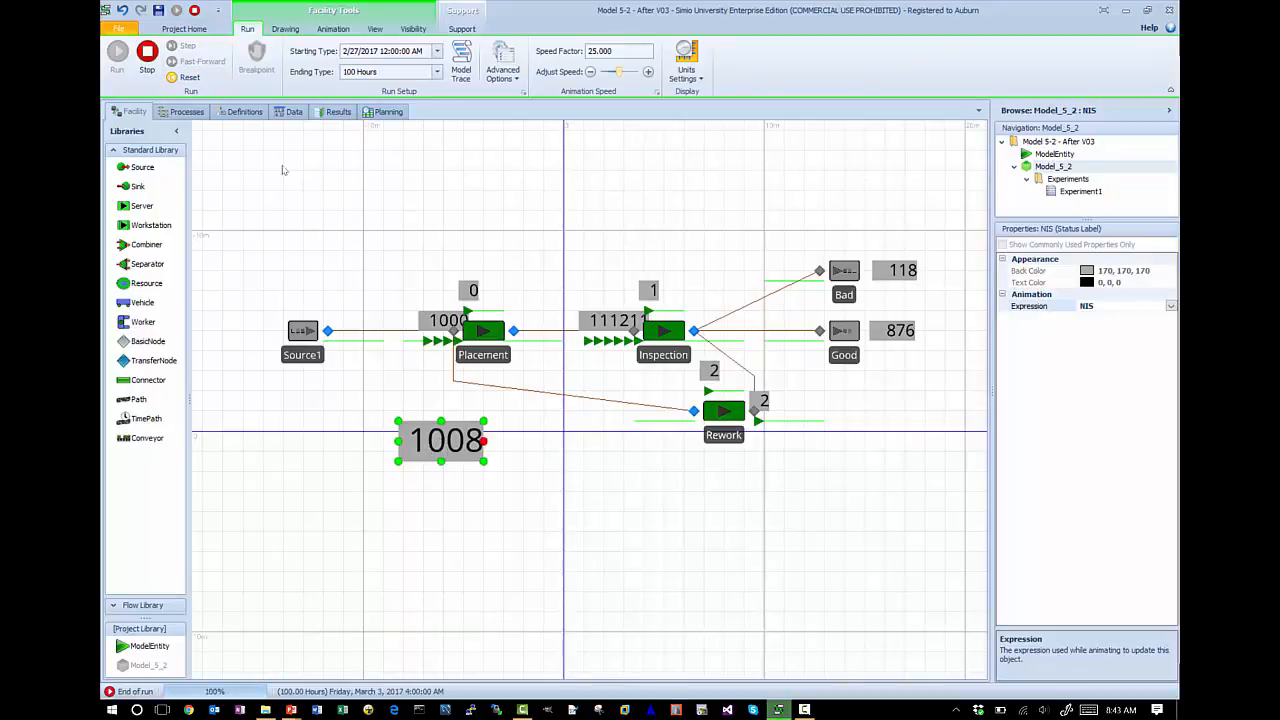
pyautogui.click(146, 52)
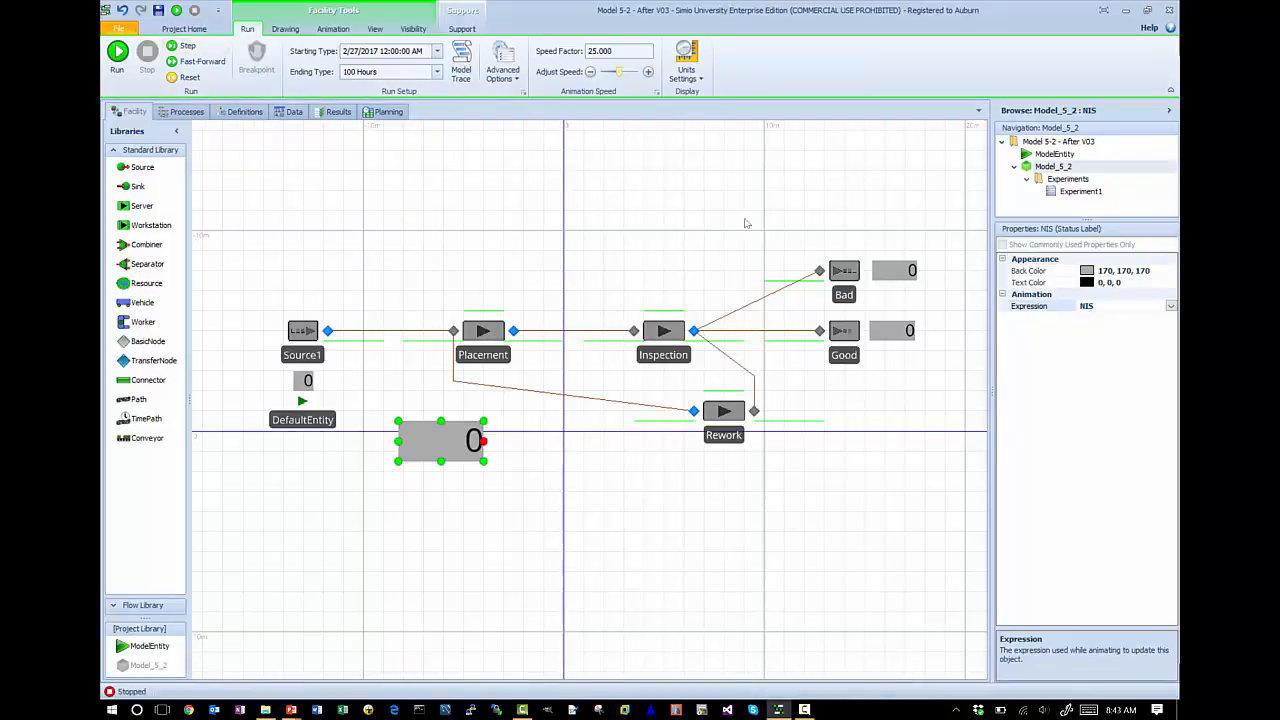
# - Check the Entered triggers of the Bad and Good sinks, and insert an Assign step before the first Tally in the RecordTIS process
pyautogui.click(844, 271)
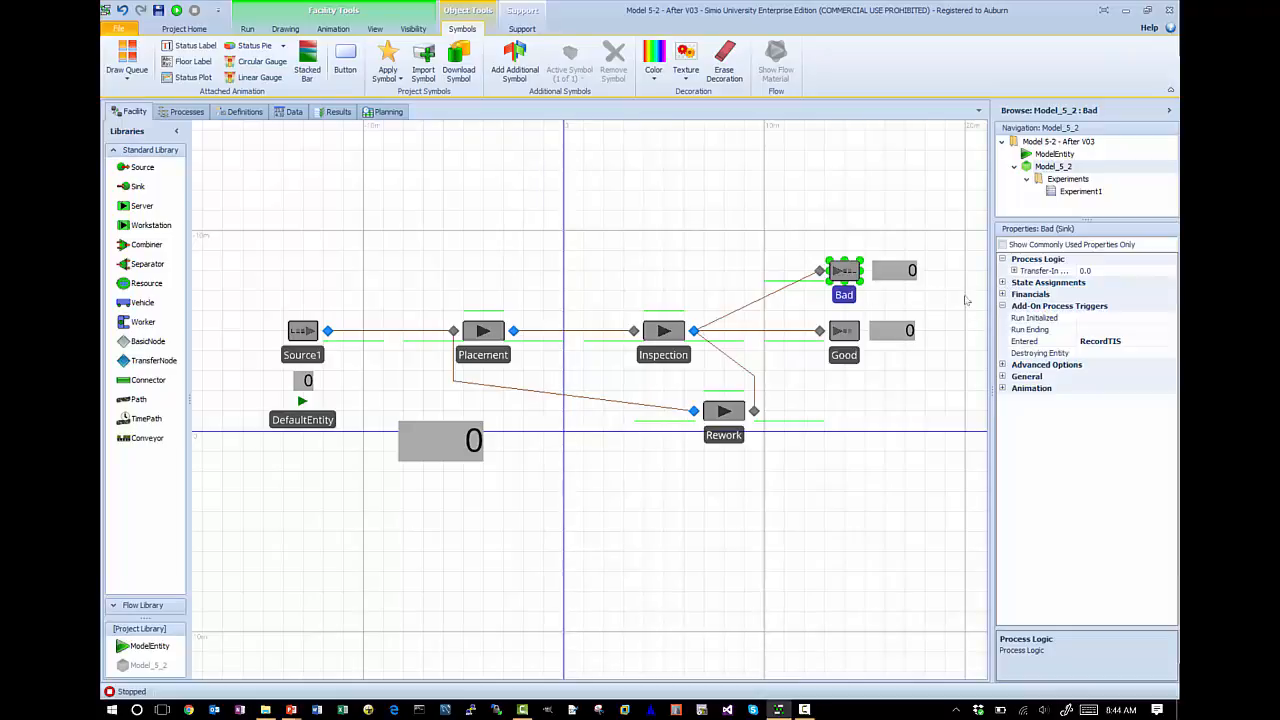
pyautogui.click(850, 355)
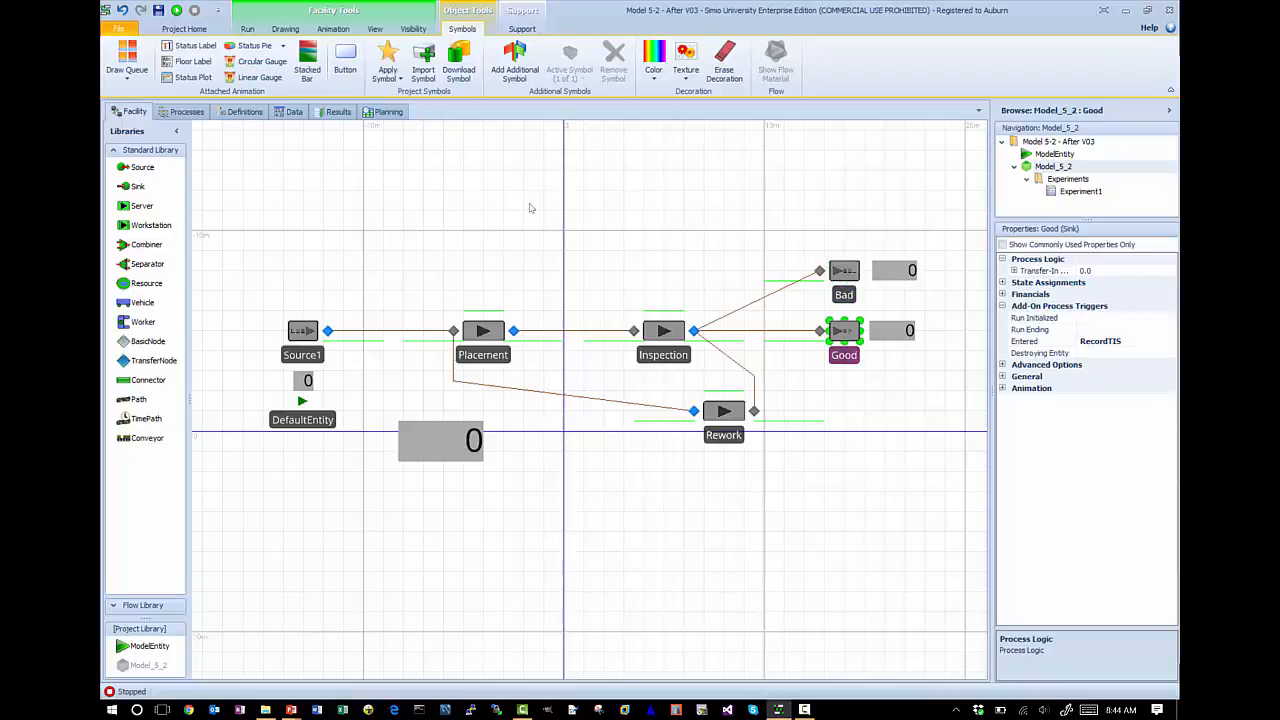
pyautogui.click(844, 294)
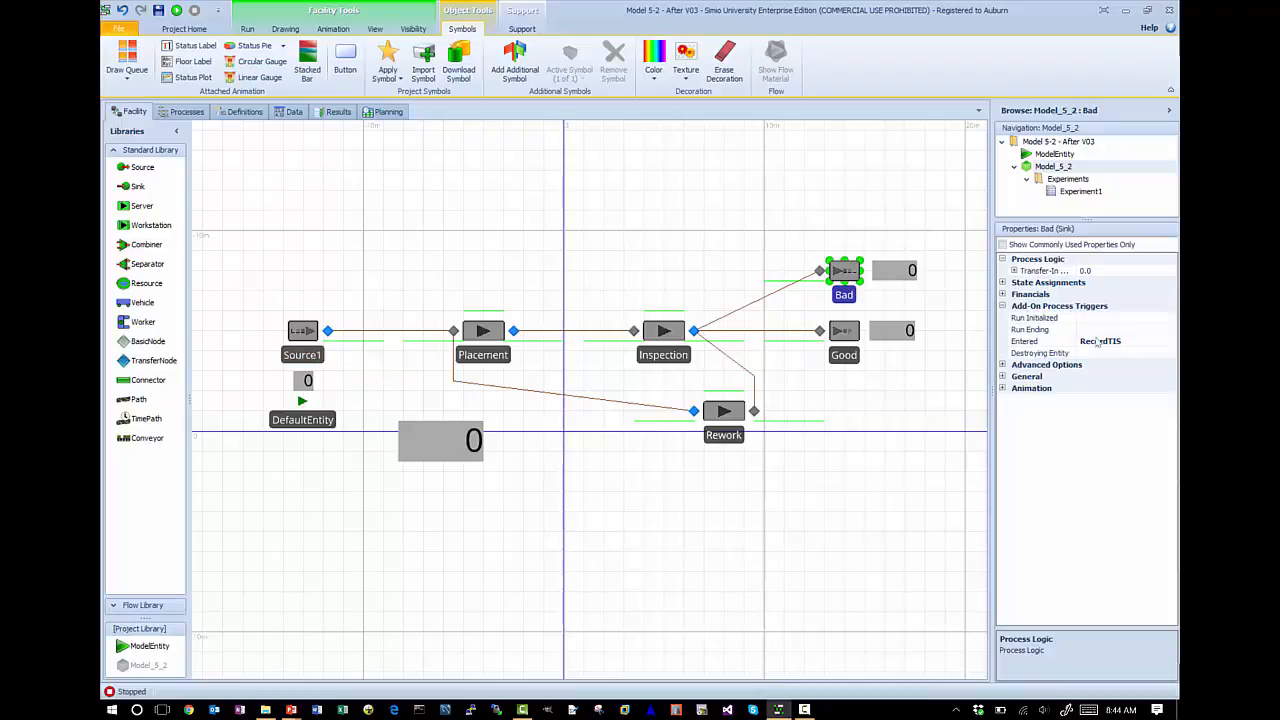
pyautogui.click(844, 330)
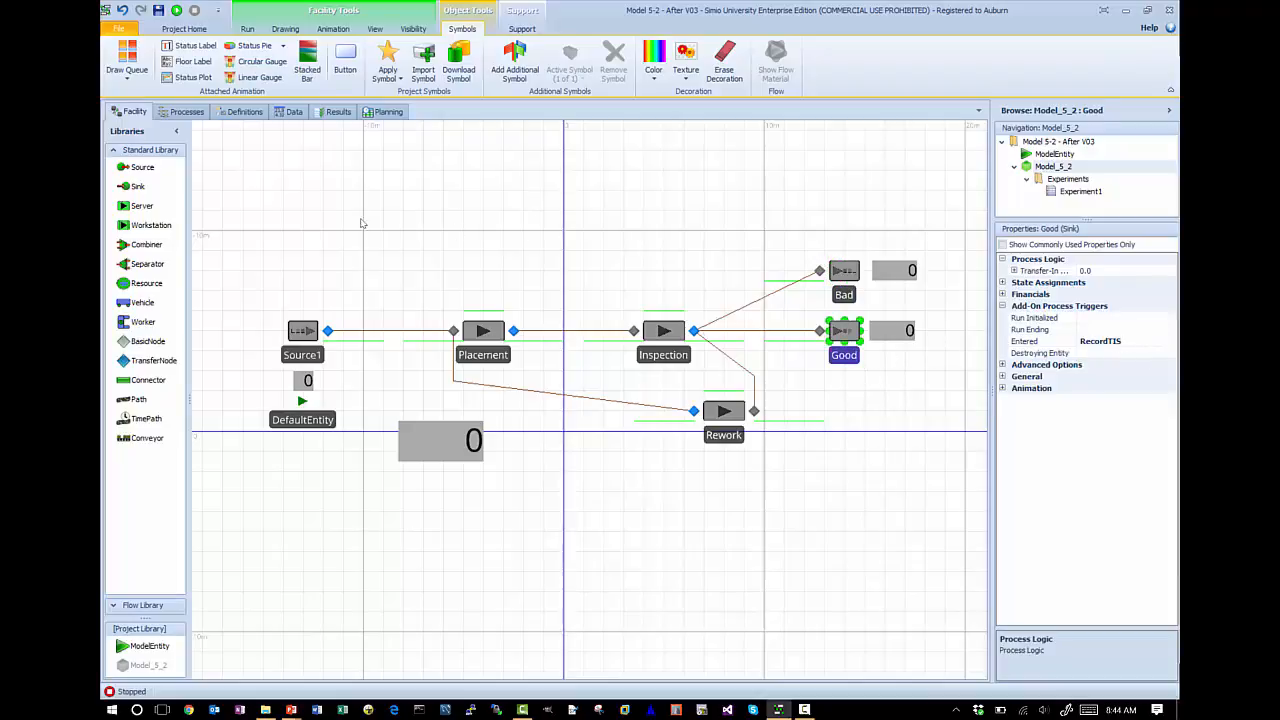
pyautogui.click(181, 111)
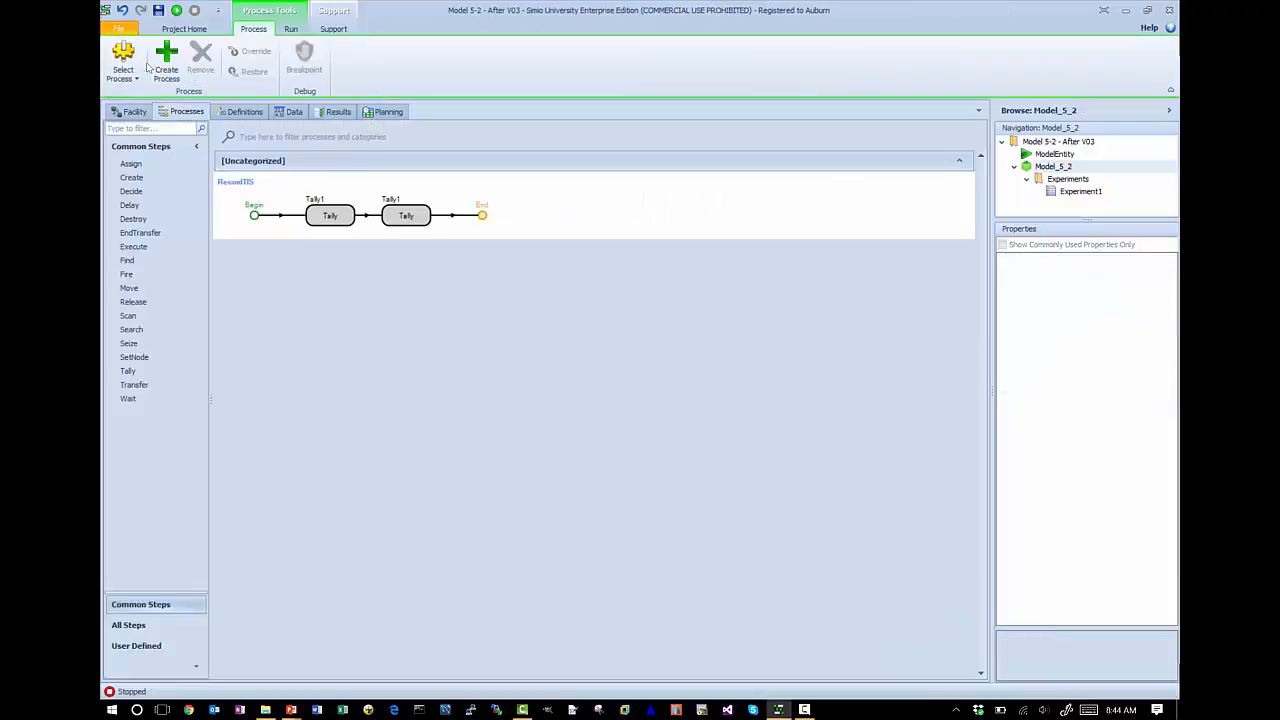
pyautogui.click(334, 214)
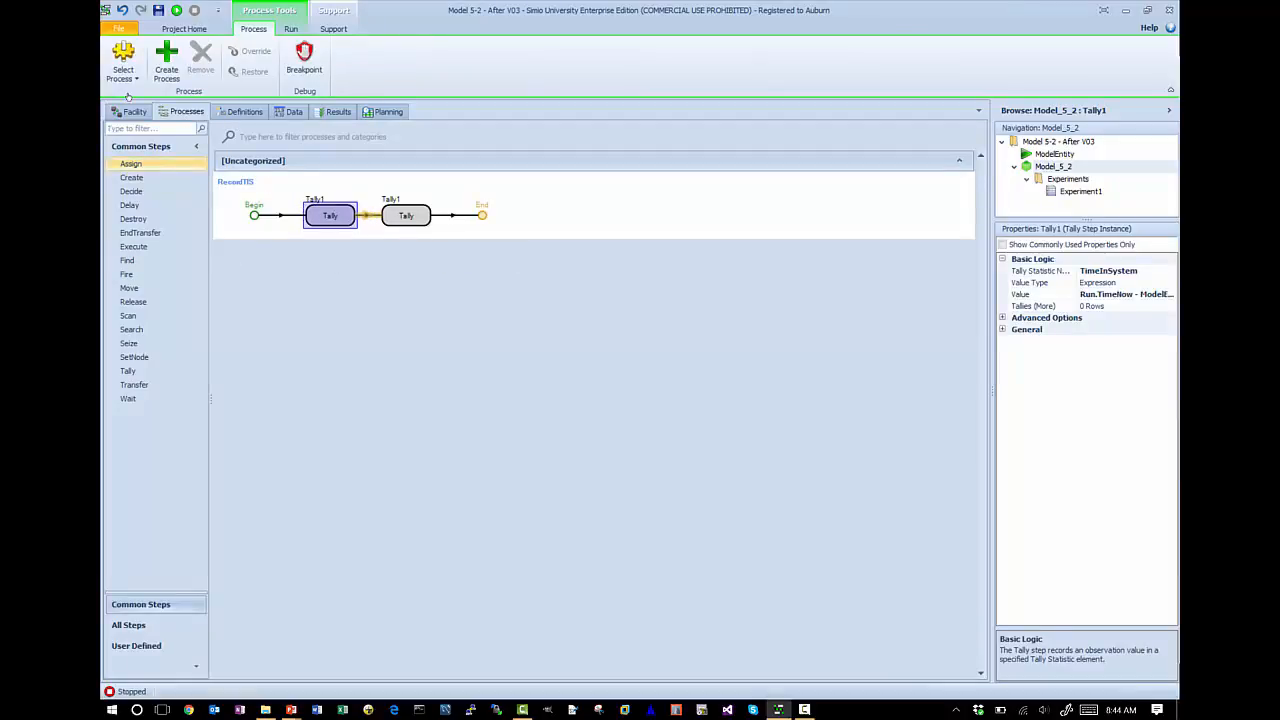
pyautogui.moveTo(131, 163); pyautogui.dragTo(324, 218)
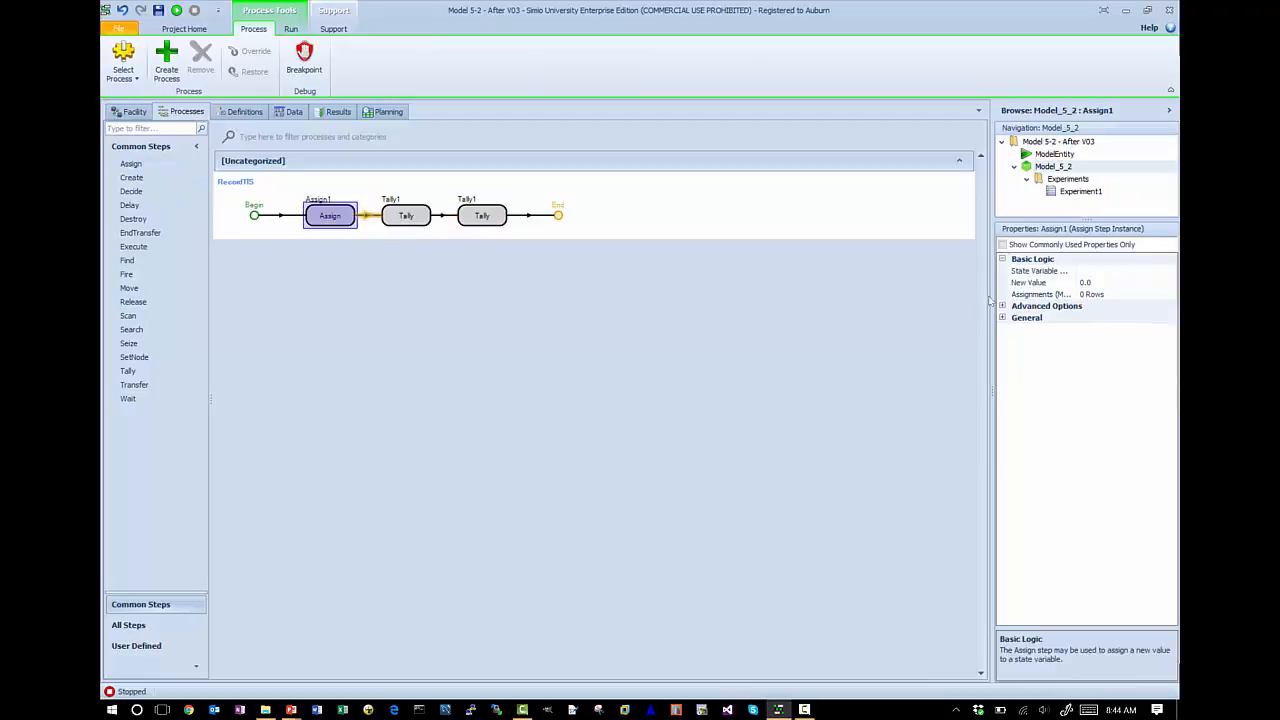
# - Configure the Assign step with state variable NIS and new value NIS-1
pyautogui.click(1117, 272)
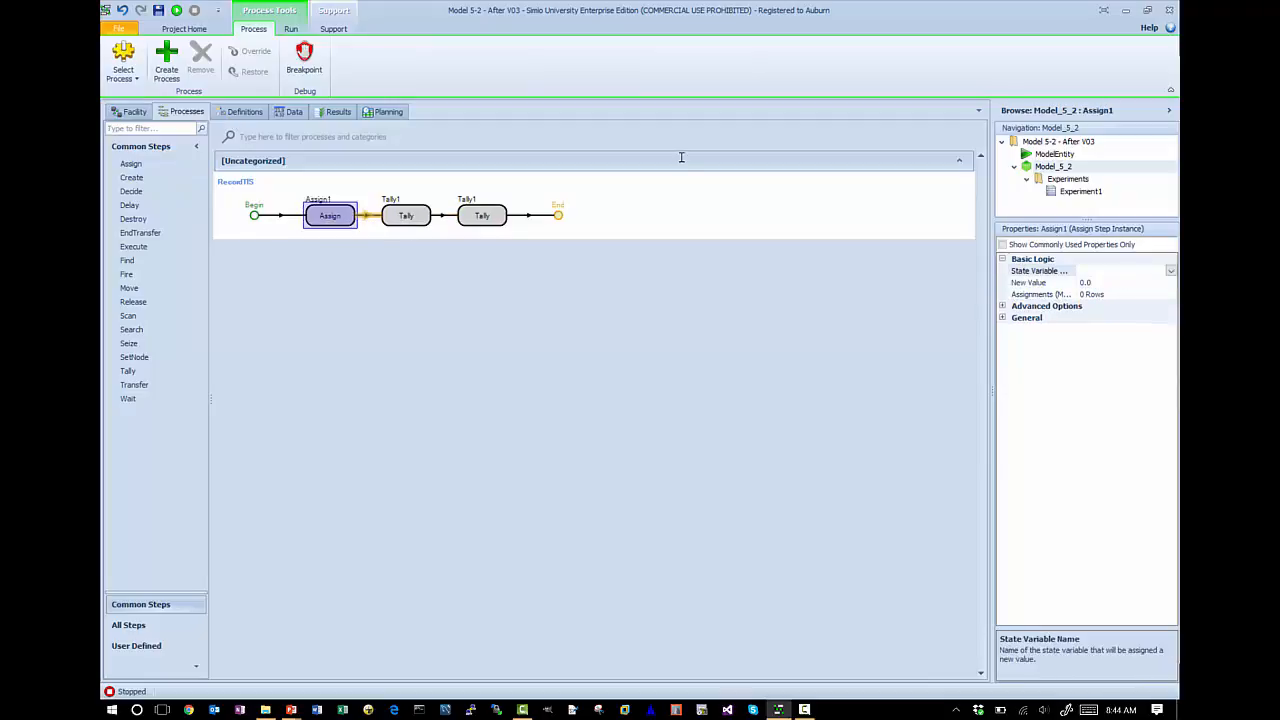
pyautogui.press('Tab')
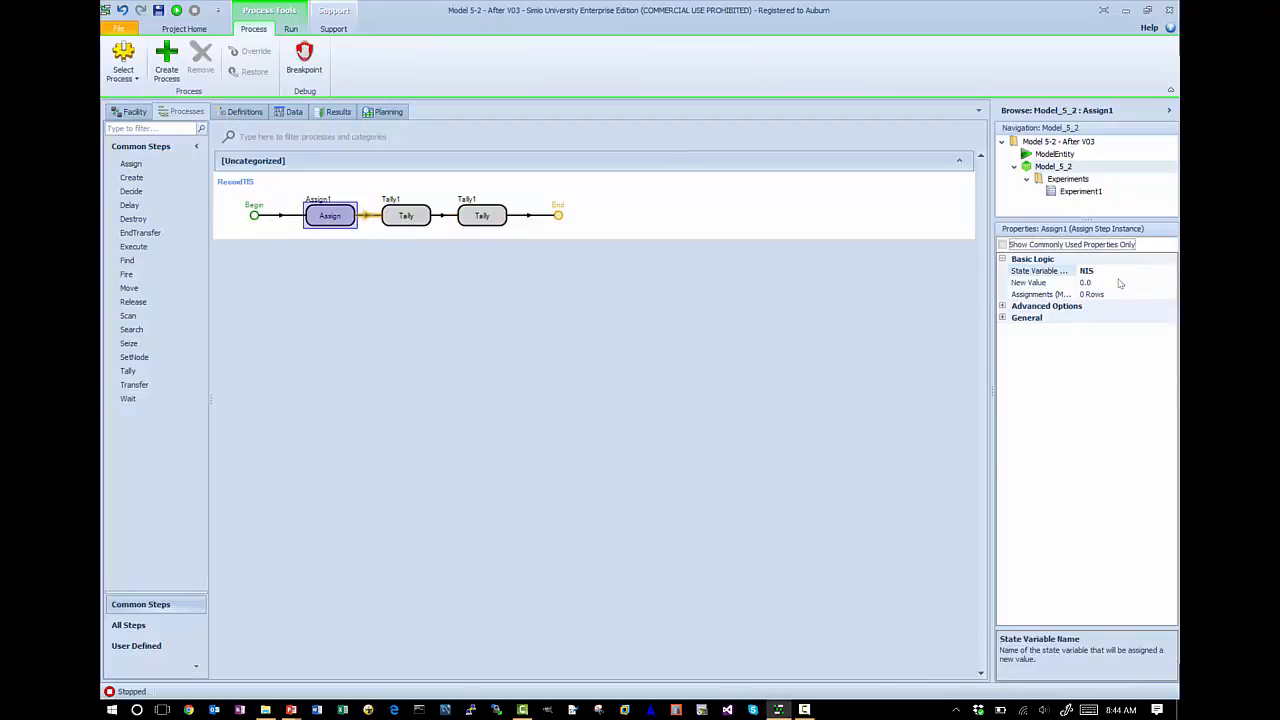
pyautogui.press('Tab')
pyautogui.write('NIS-')
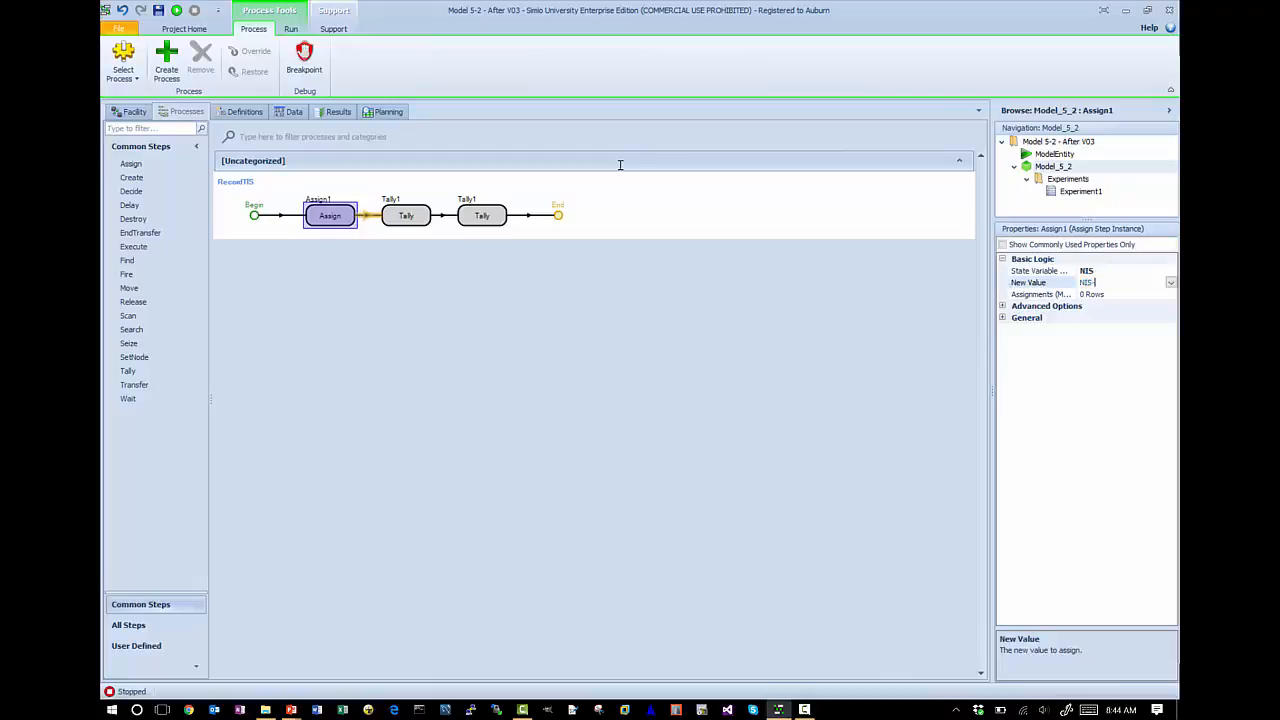
pyautogui.write('1')
pyautogui.press('Return')
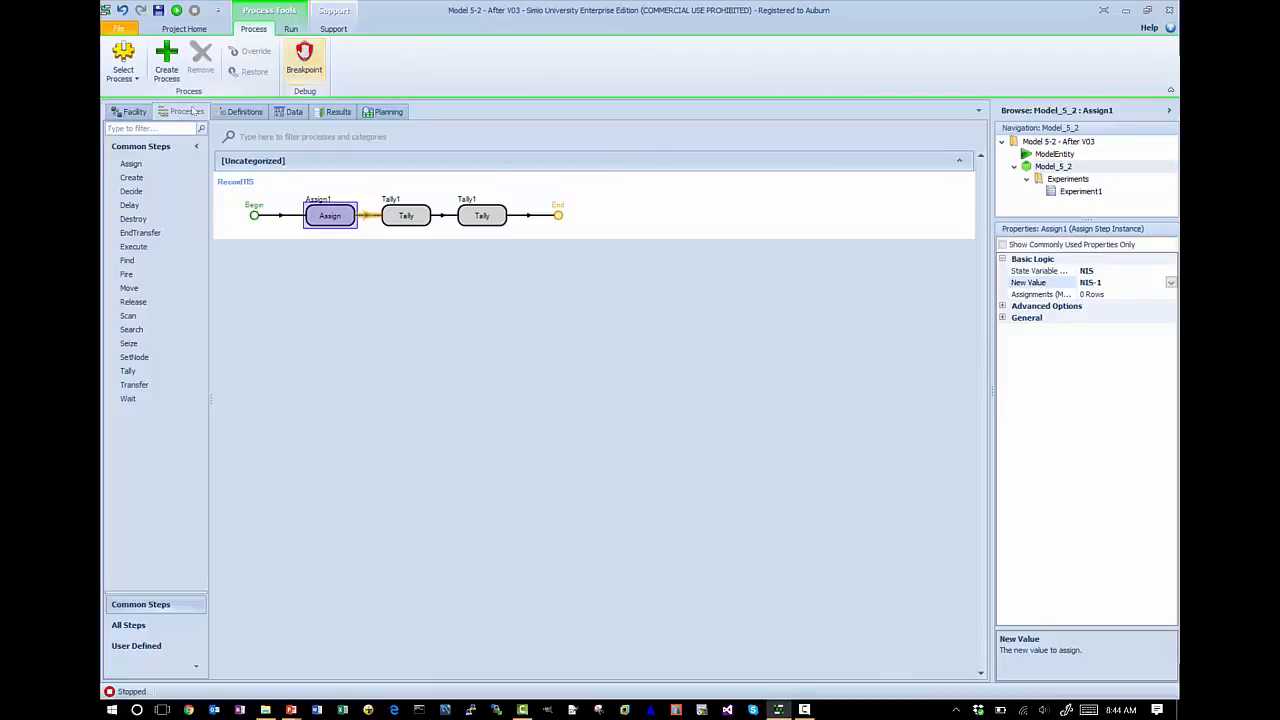
# - Run the facility model, set the animation speed factor to 100, and pause the run
pyautogui.click(129, 112)
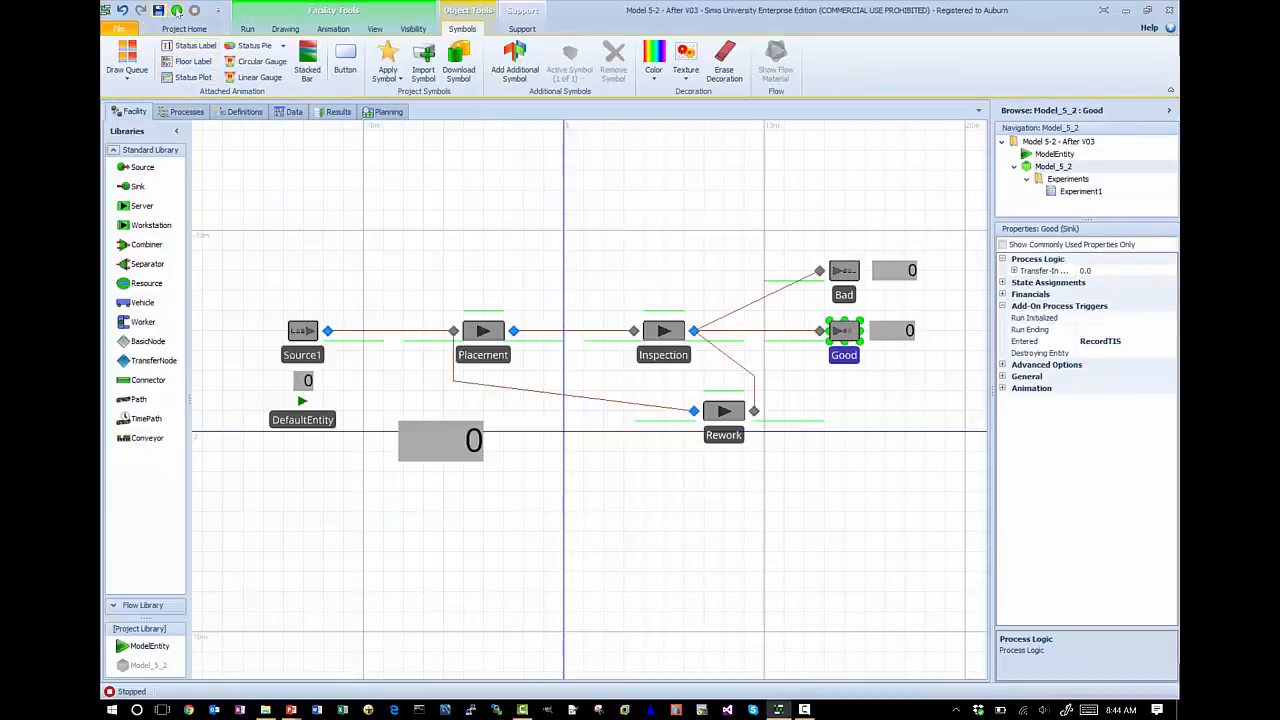
pyautogui.click(176, 10)
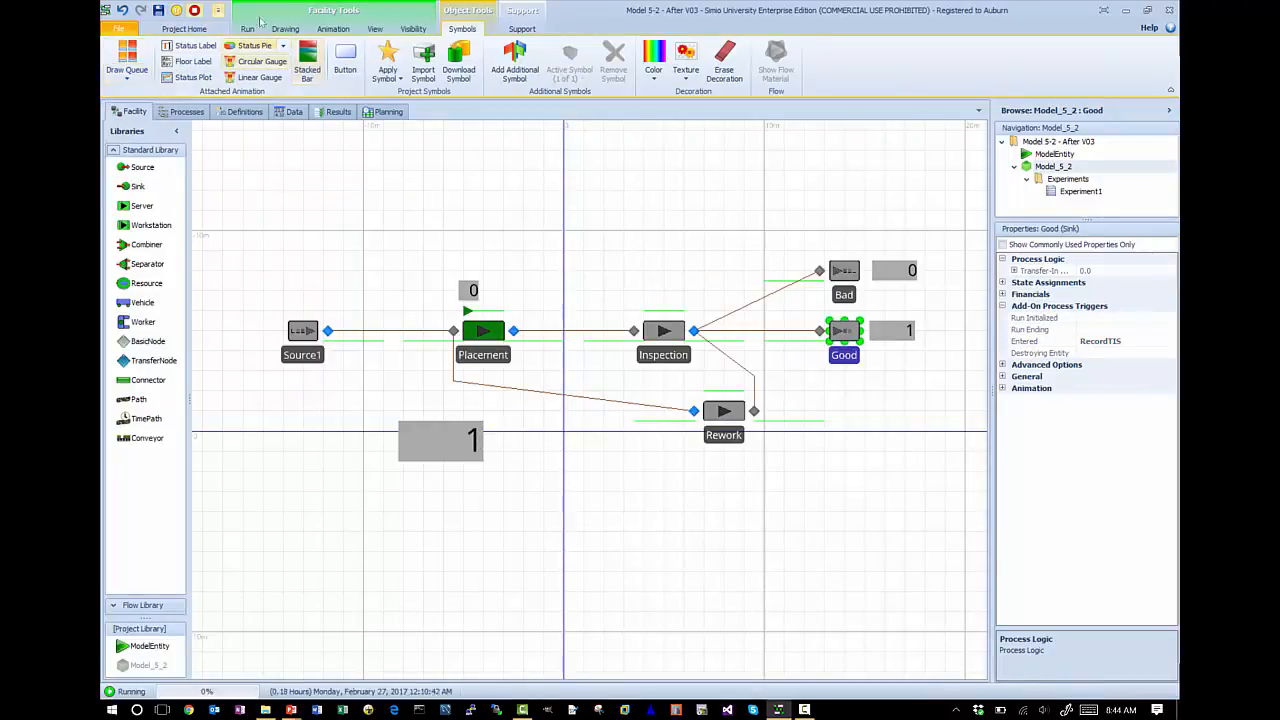
pyautogui.click(248, 28)
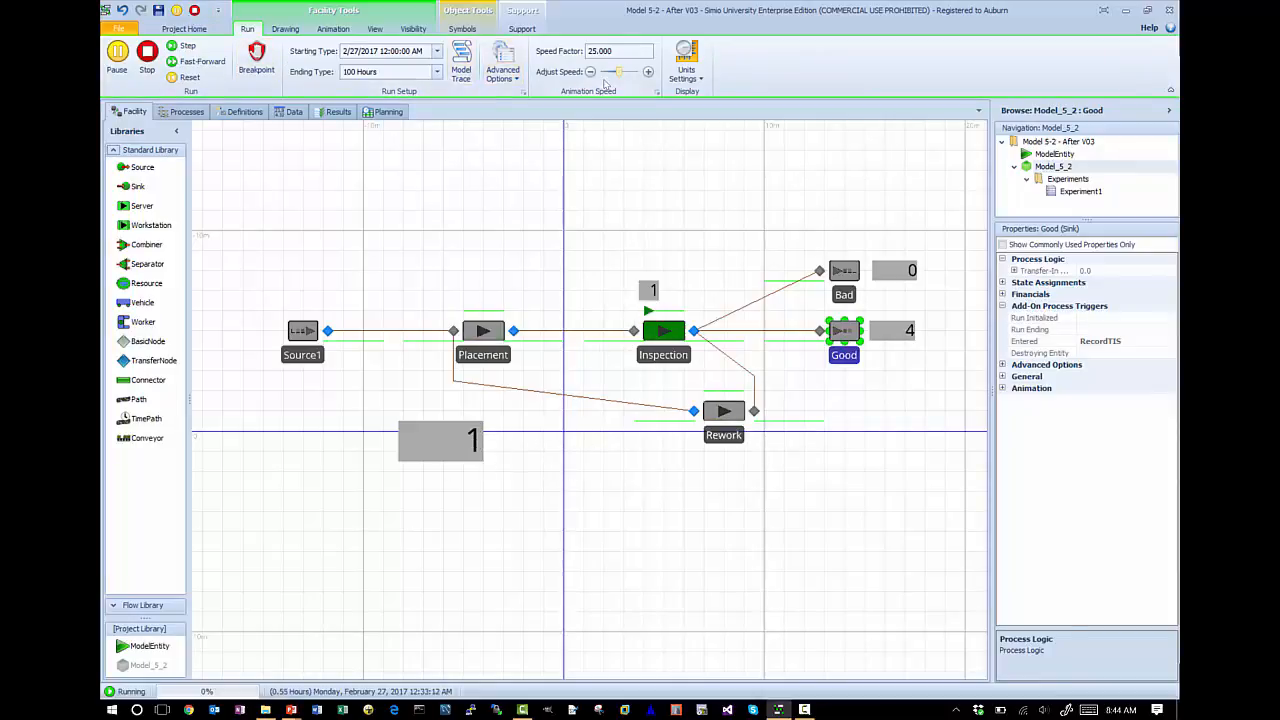
pyautogui.click(620, 50)
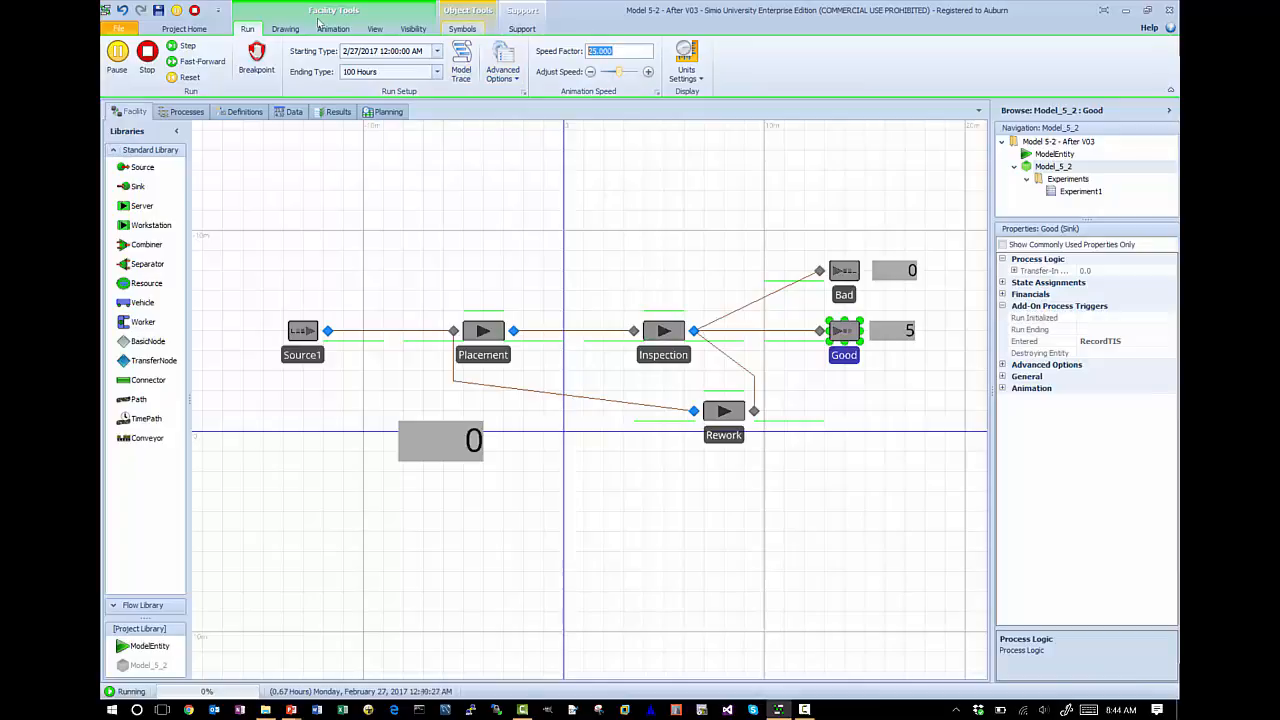
pyautogui.write('100')
pyautogui.press('Return')
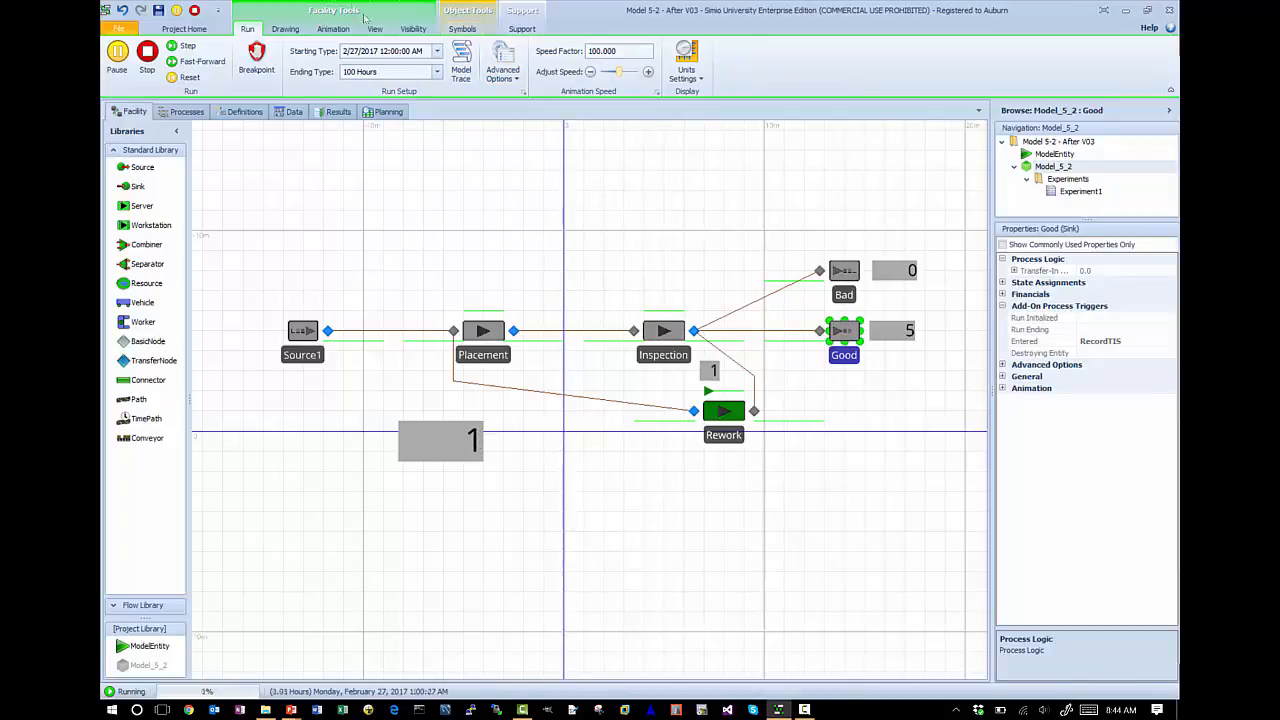
pyautogui.click(117, 56)
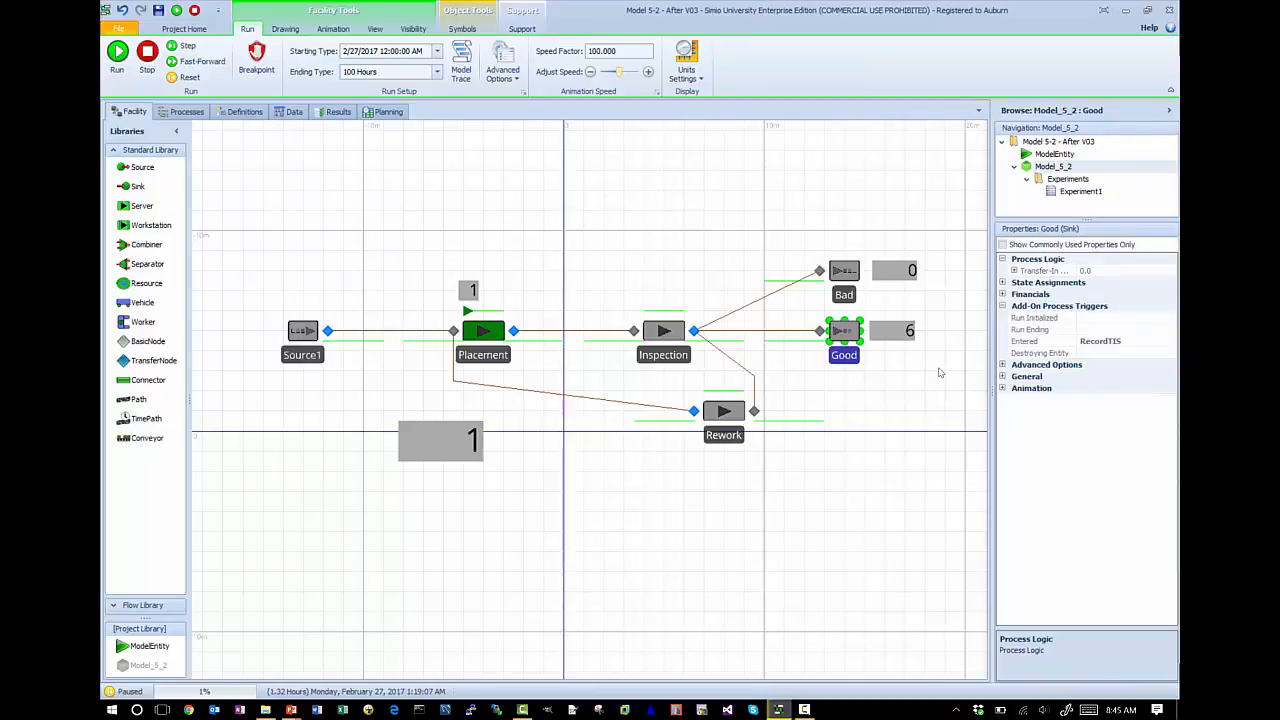
# - Switch to the PowerPoint slide show, draw an arrow beside the first item of the handwritten list, and return to Simio
pyautogui.hotkey('alt', 'Tab')
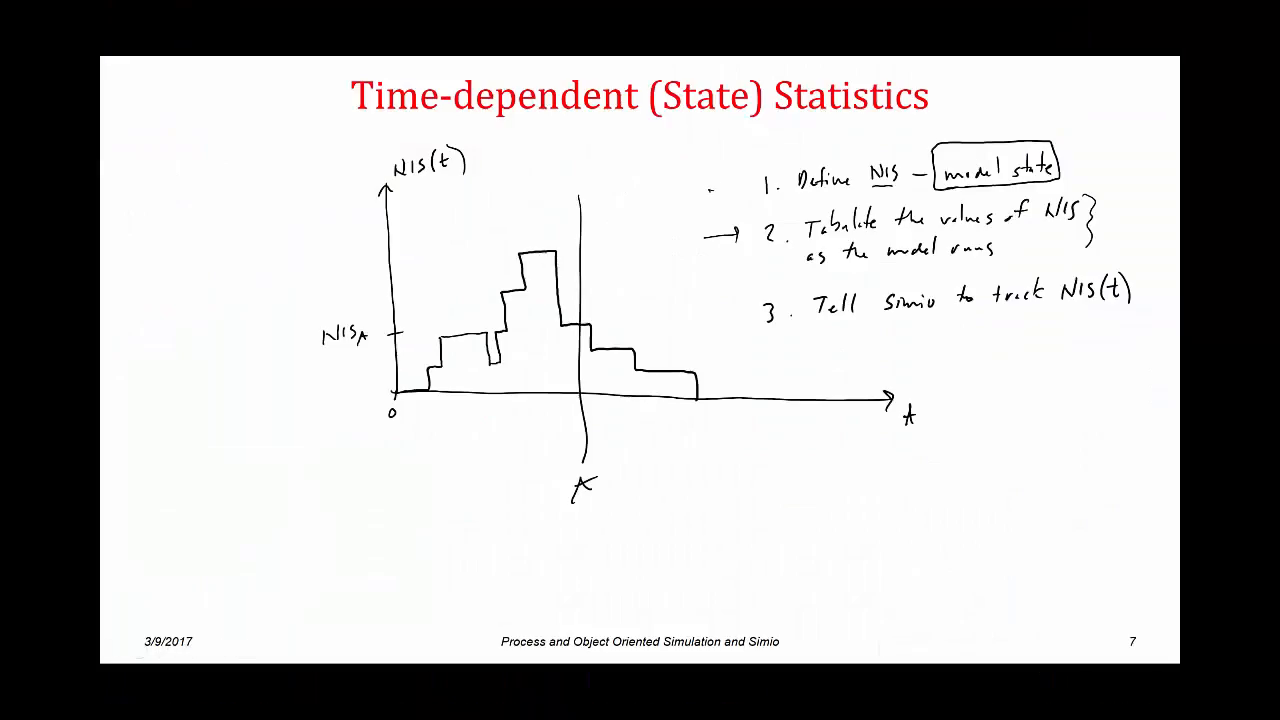
pyautogui.moveTo(708, 188); pyautogui.dragTo(744, 188)
pyautogui.hotkey('alt', 'Tab')
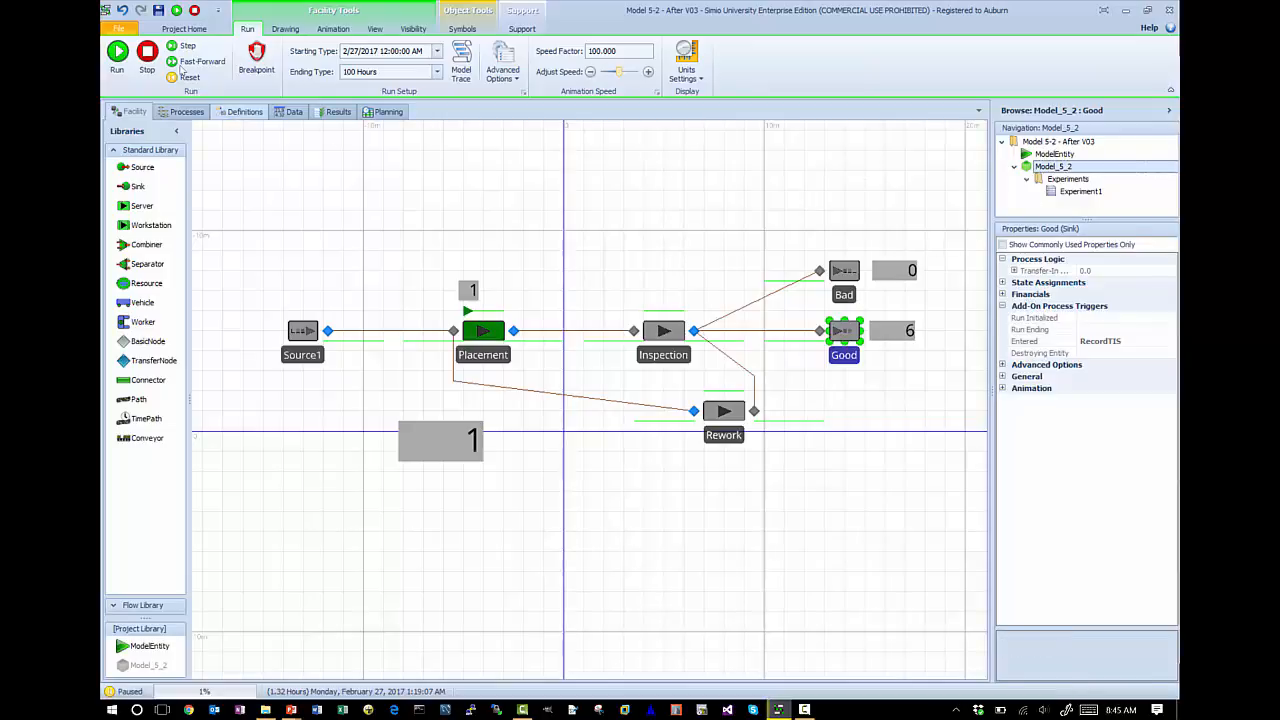
# - Add a State Statistic element named NumberInSystem to the model definitions and set its state variable name to NIS
pyautogui.click(240, 112)
pyautogui.click(133, 165)
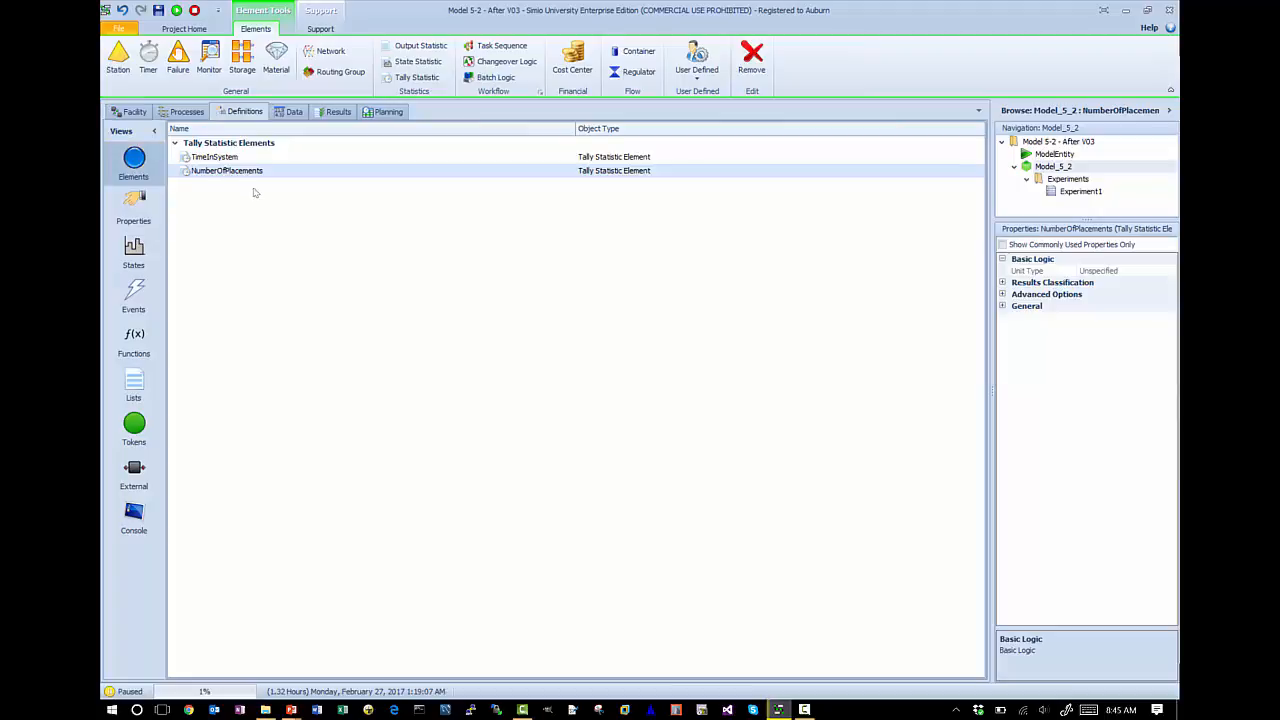
pyautogui.click(412, 64)
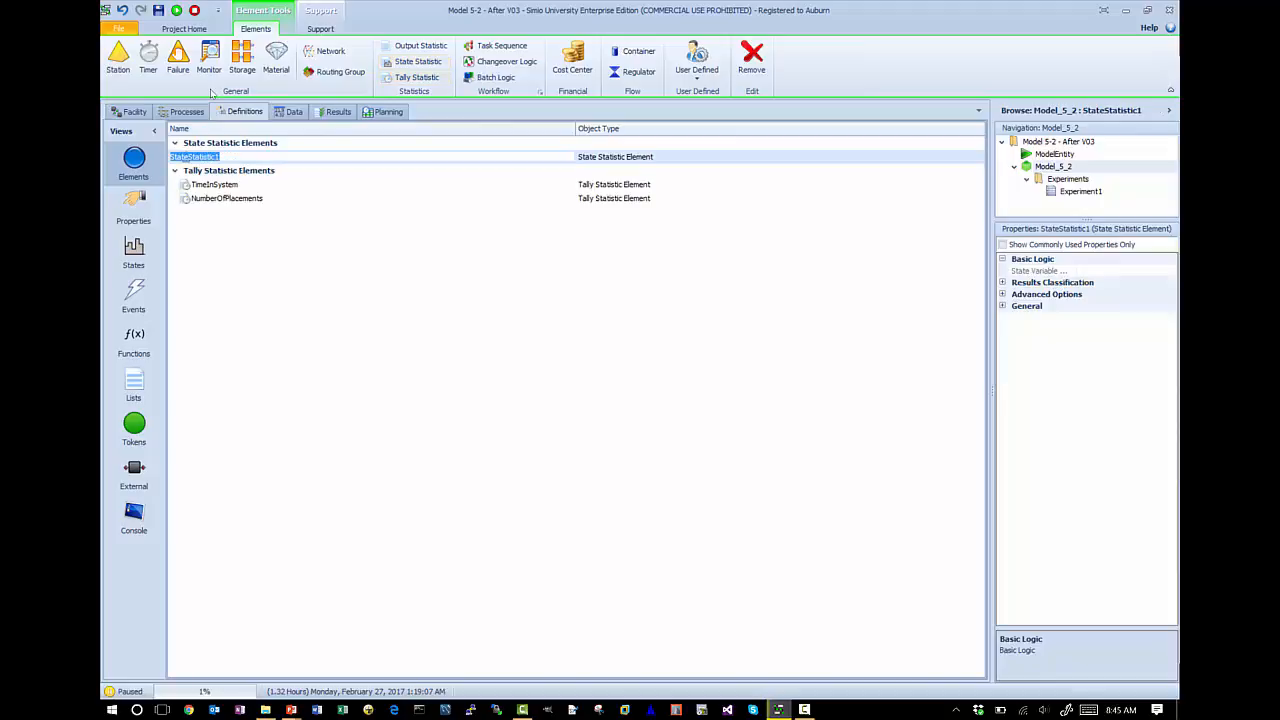
pyautogui.press('F2')
pyautogui.moveTo(208, 130); pyautogui.dragTo(119, 73)
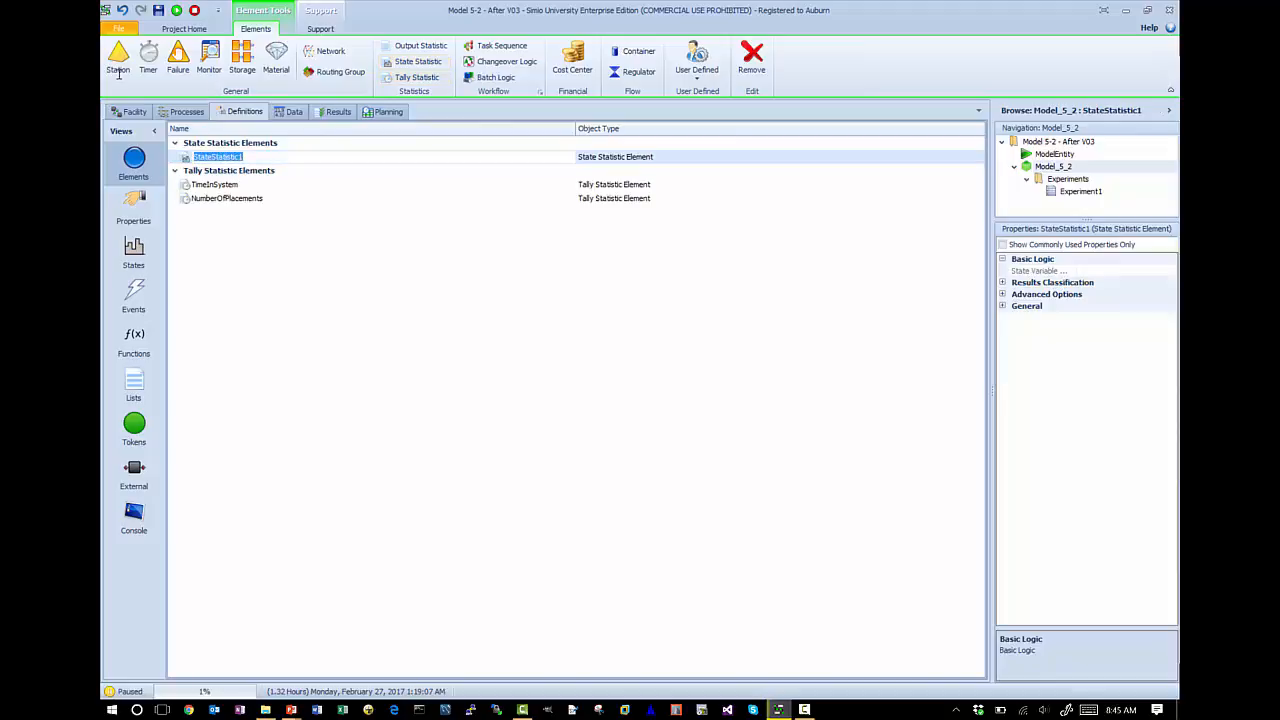
pyautogui.write('NumberInSystem')
pyautogui.press('Return')
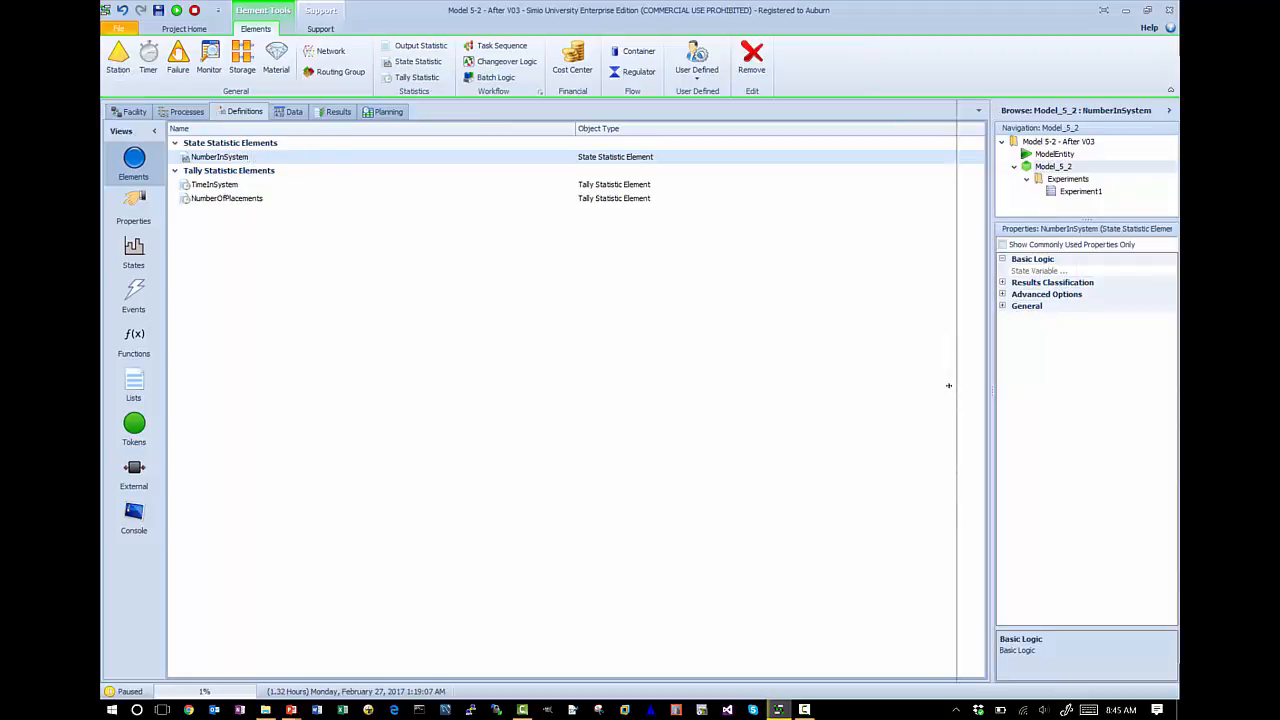
pyautogui.moveTo(991, 390); pyautogui.dragTo(943, 390)
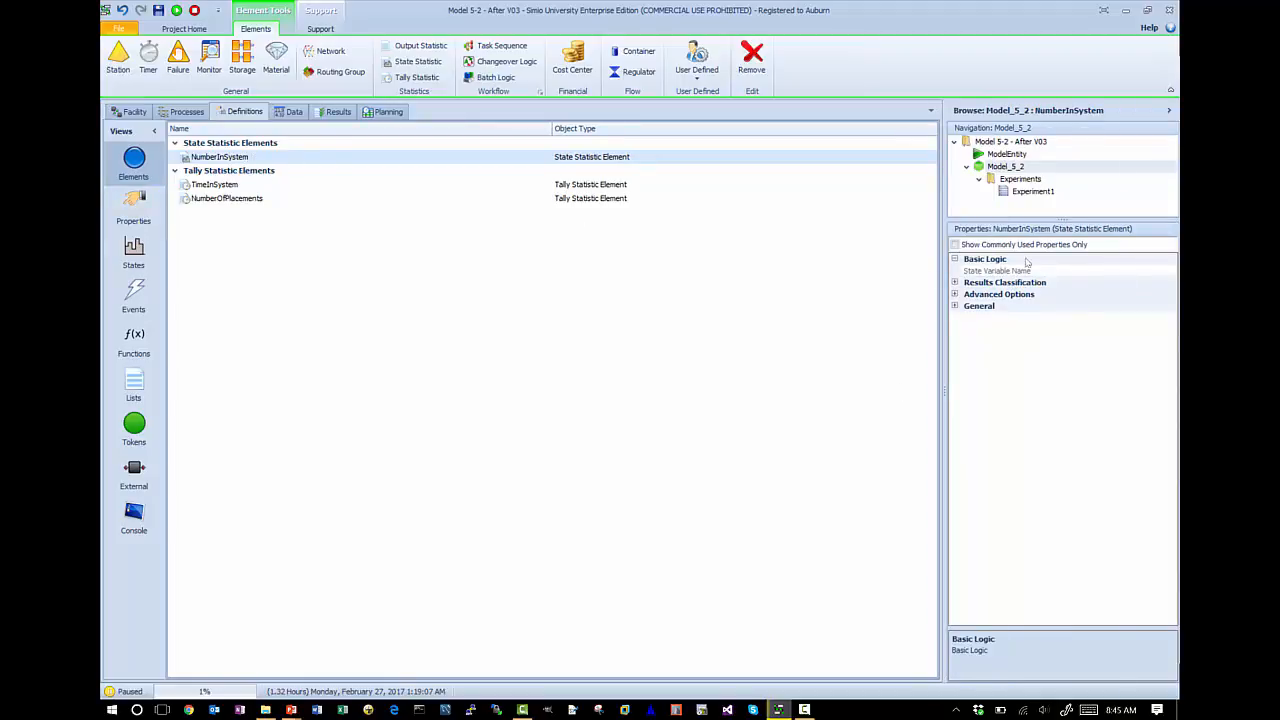
pyautogui.click(1103, 271)
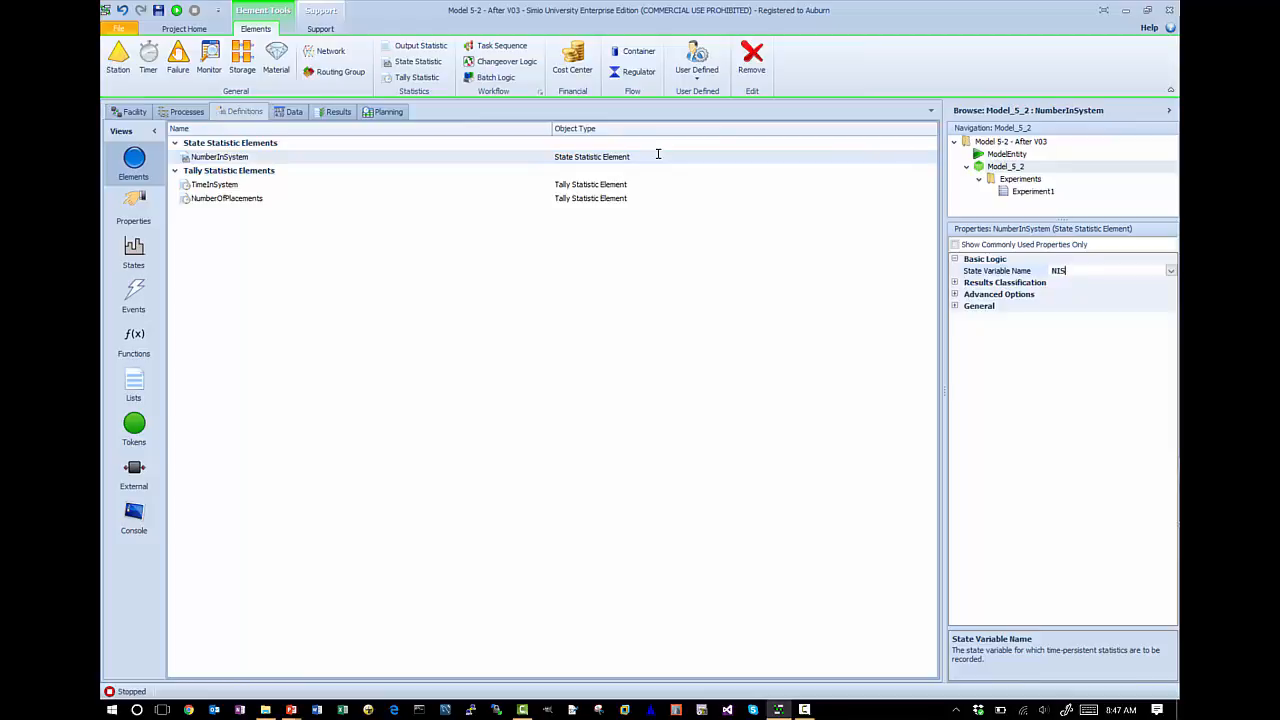
# - Run the facility model and fast-forward it to the end of its 100 hours
pyautogui.click(135, 112)
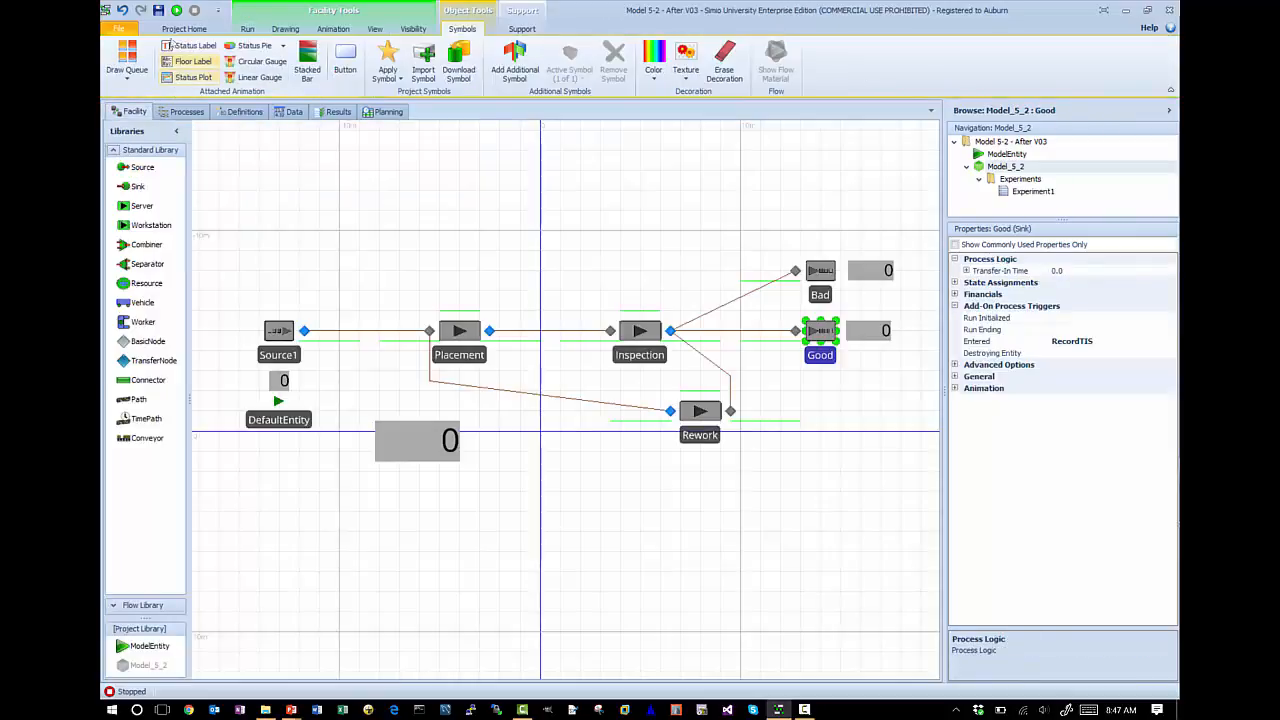
pyautogui.click(177, 11)
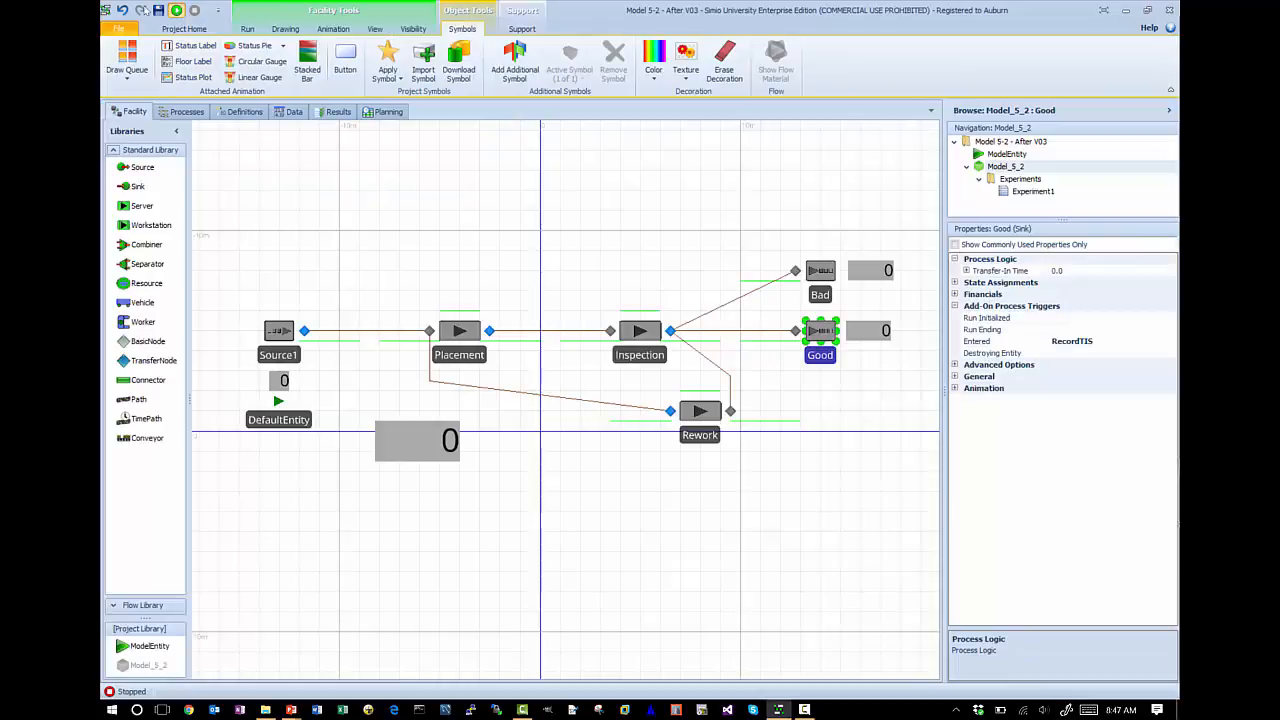
pyautogui.click(249, 28)
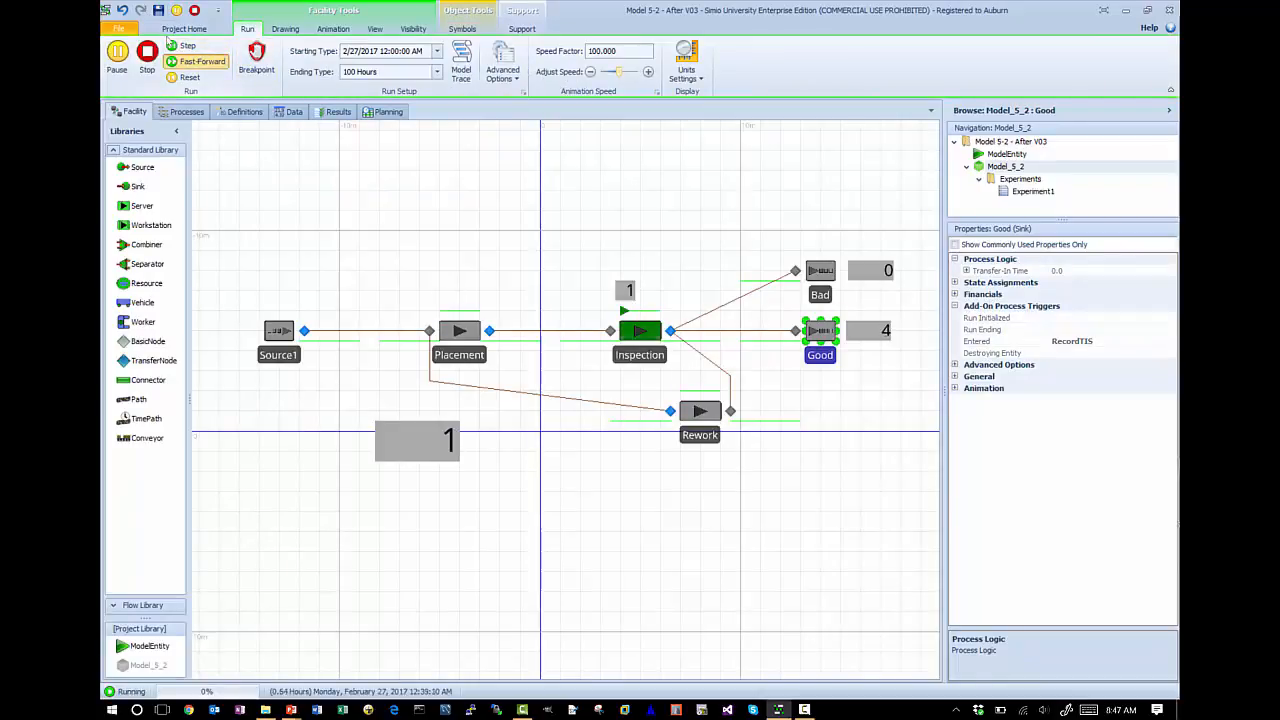
pyautogui.click(190, 61)
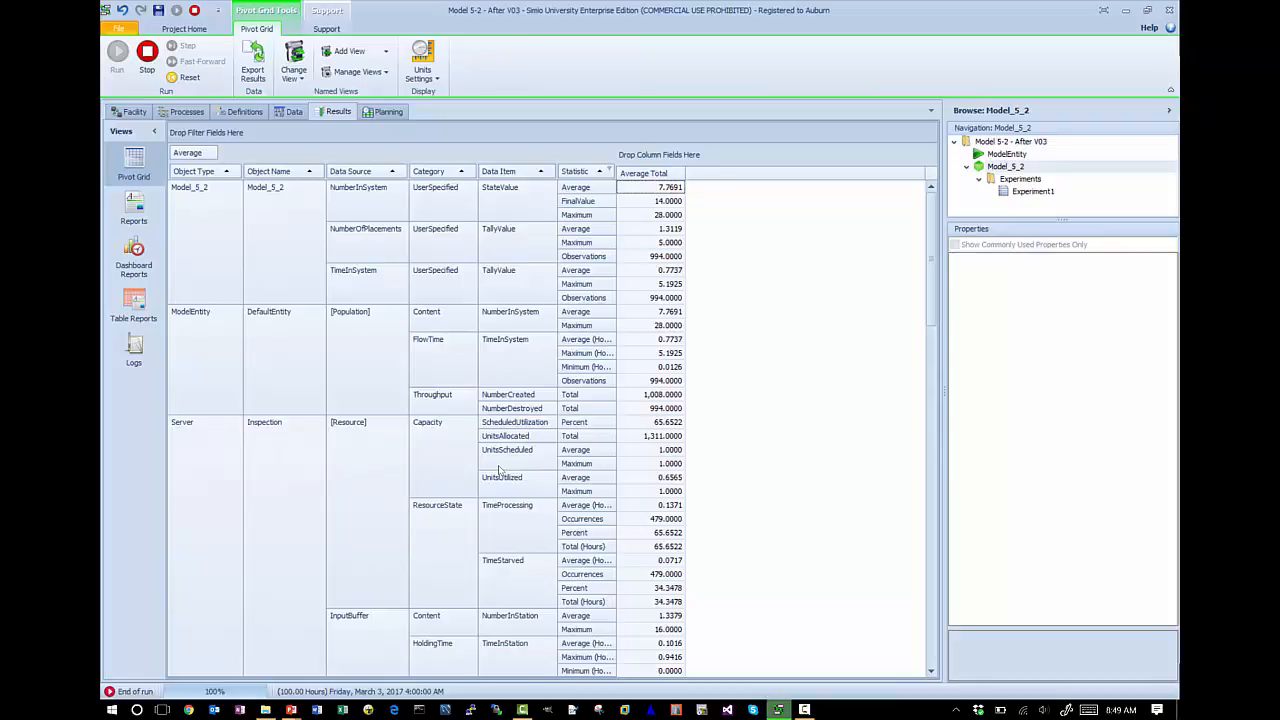
# - Switch back to the PowerPoint slide show on time-dependent state statistics
pyautogui.hotkey('alt', 'Tab')
pyautogui.hotkey('alt', 'Tab')
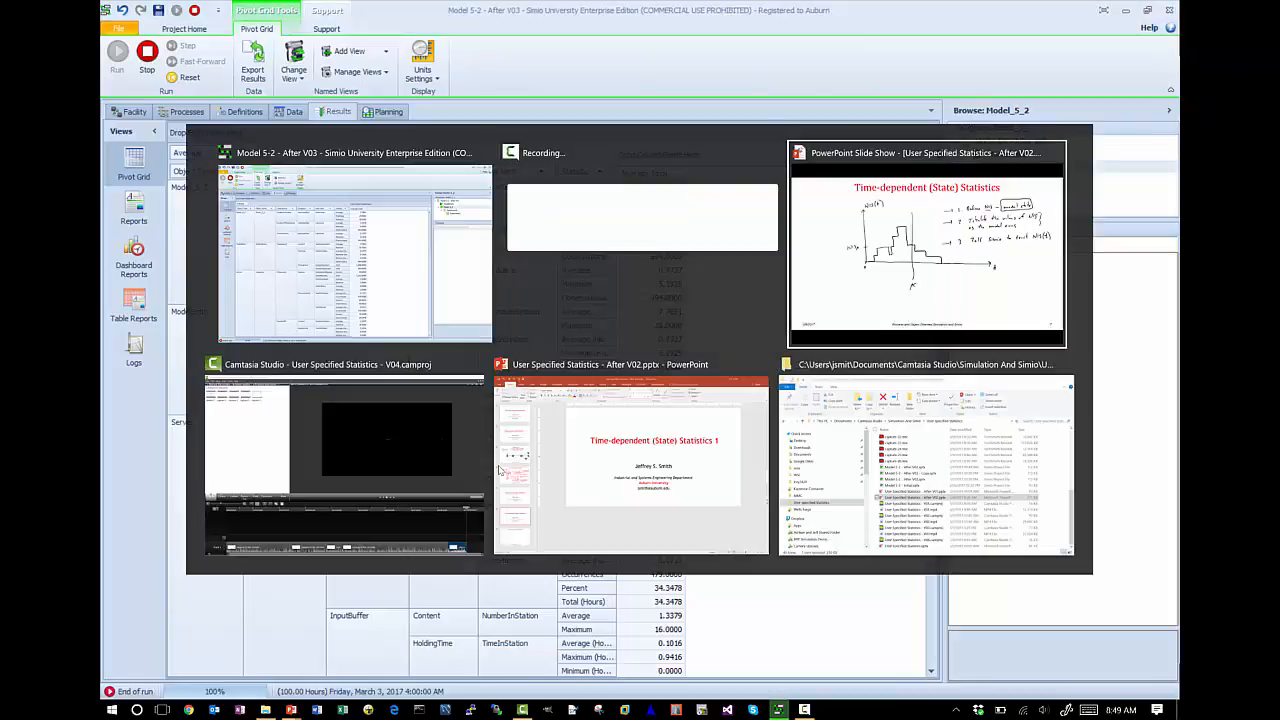